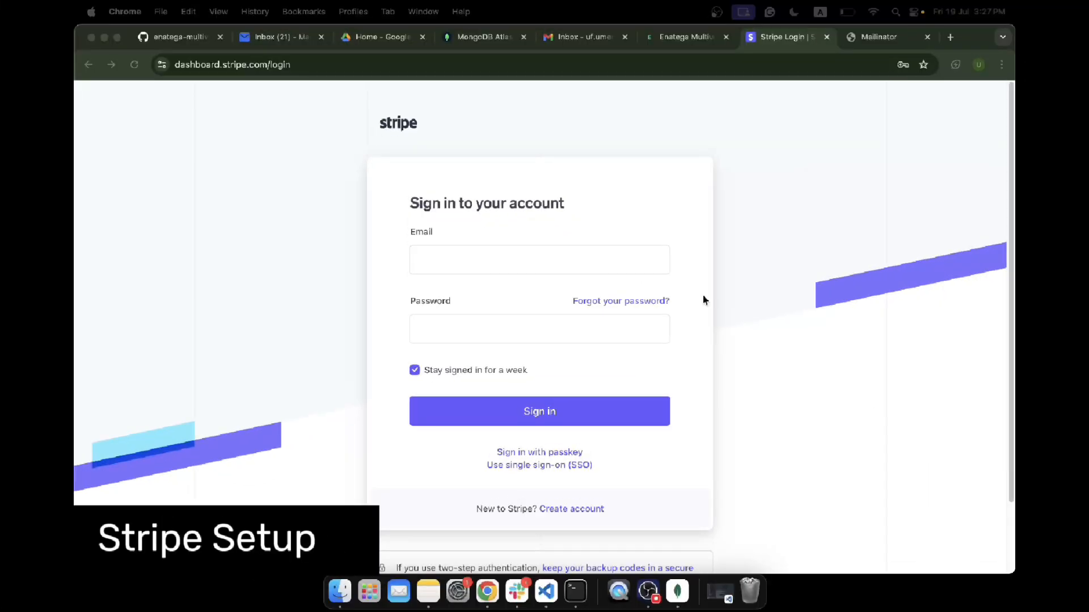
Step: Open the Stripe account creation page from the sign-in screen
{"action": "left_click_drag", "start_coordinate": [300, 66], "coordinate": [169, 75]}
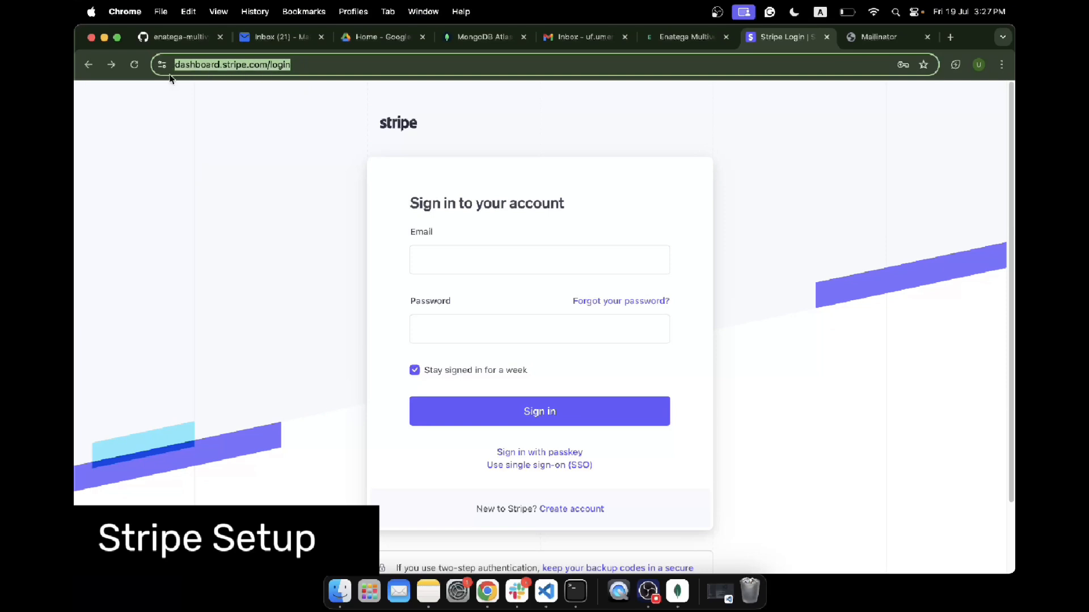
{"action": "left_click", "coordinate": [294, 268]}
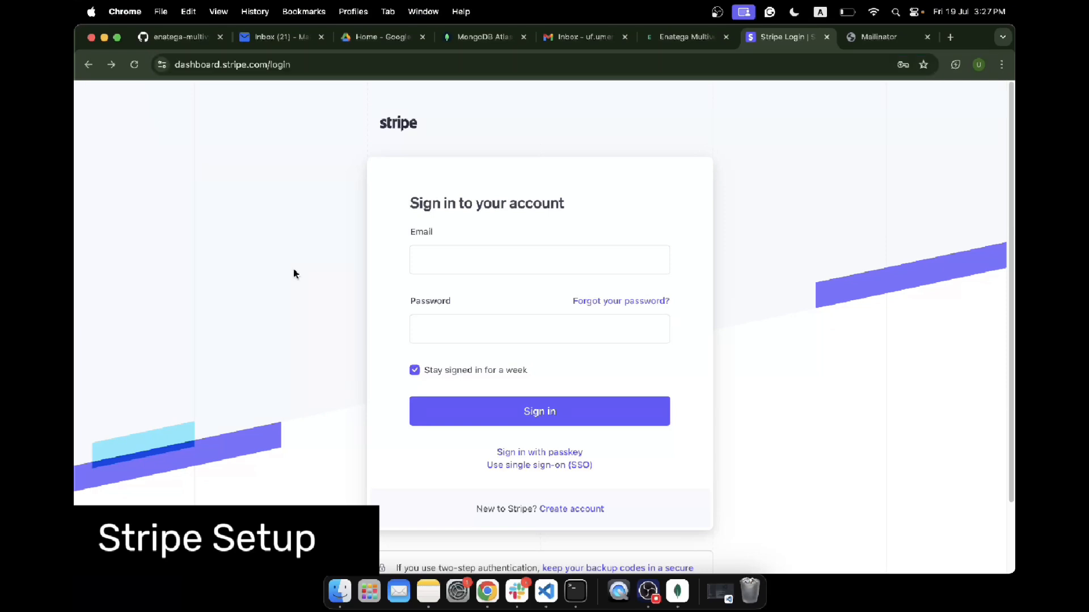
{"action": "left_click", "coordinate": [559, 510]}
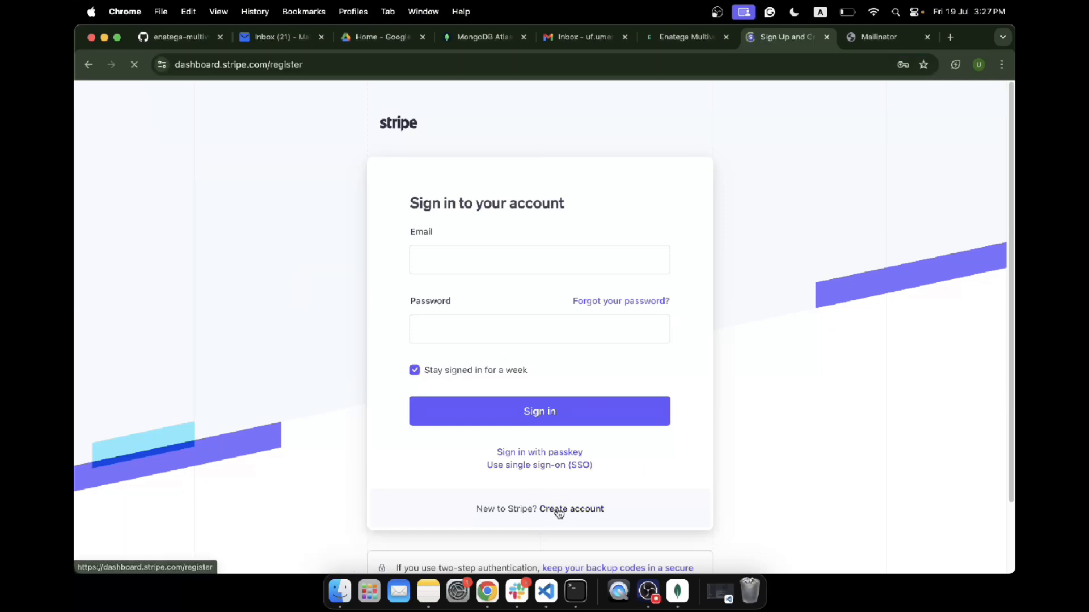
Step: Enter the account's Mailinator e-mail address in the sign-up form
{"action": "left_click", "coordinate": [640, 221]}
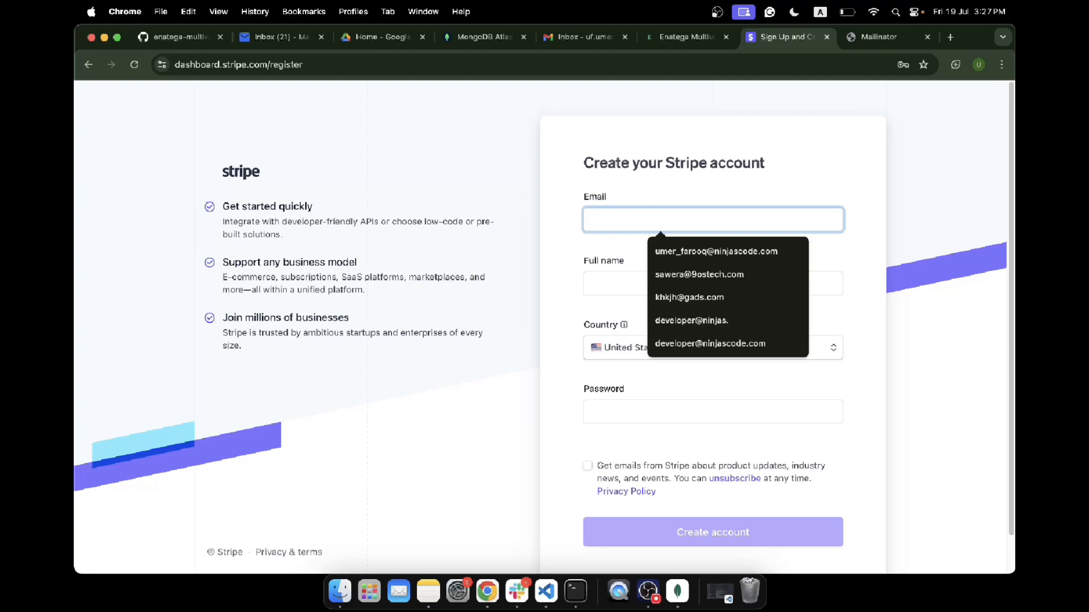
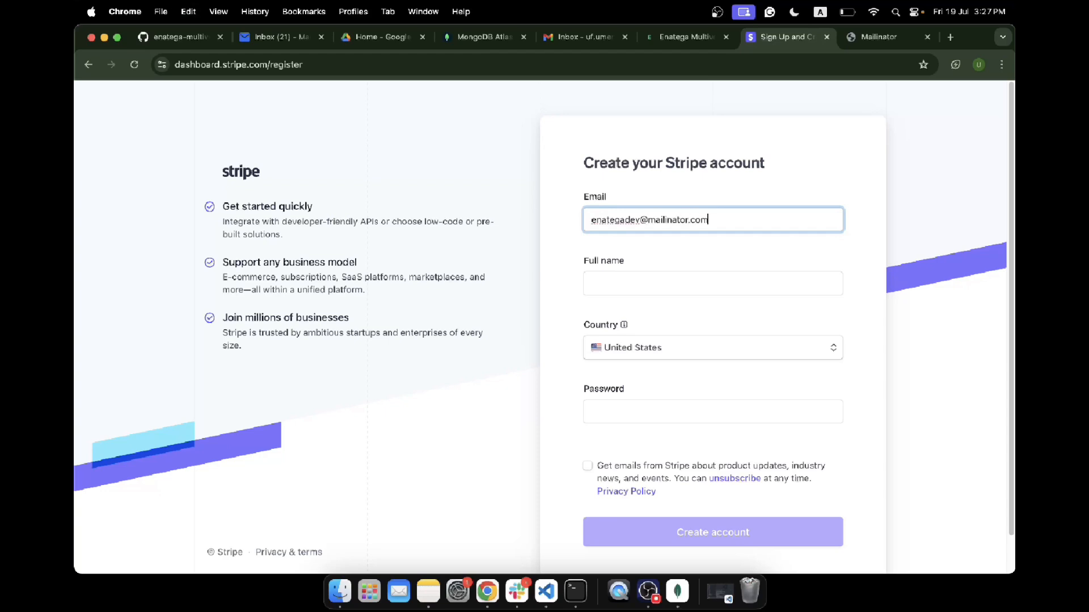
{"action": "key", "text": "Tab"}
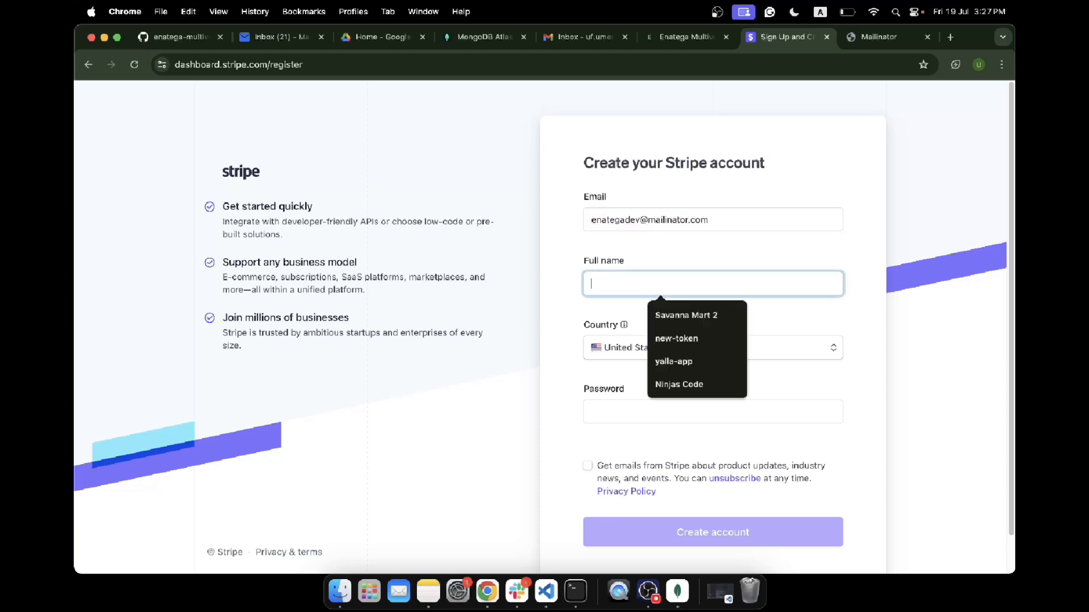
Step: Enter Ninjas Code as the full name and choose United Kingdom as the country
{"action": "type", "text": "Ninjas Code"}
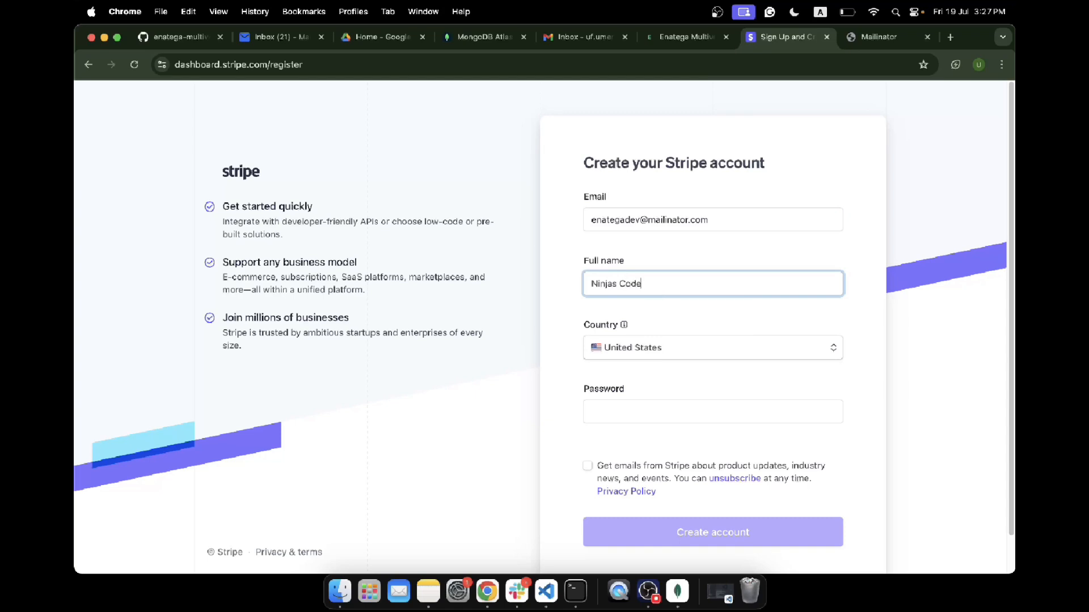
{"action": "left_click", "coordinate": [729, 347]}
{"action": "type", "text": "u"}
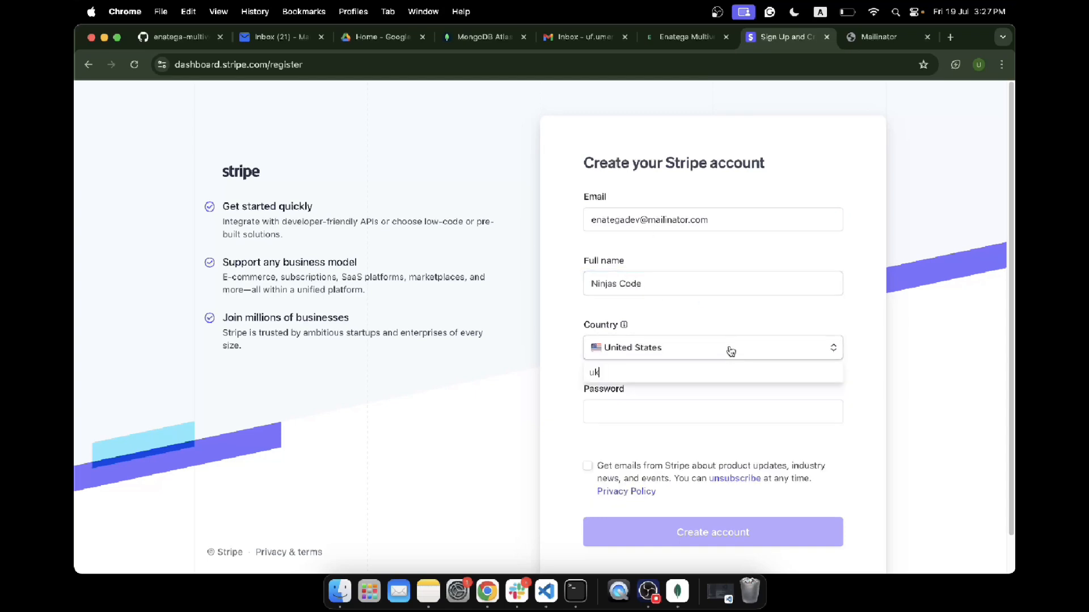
{"action": "left_click", "coordinate": [656, 414]}
{"action": "left_click", "coordinate": [624, 412]}
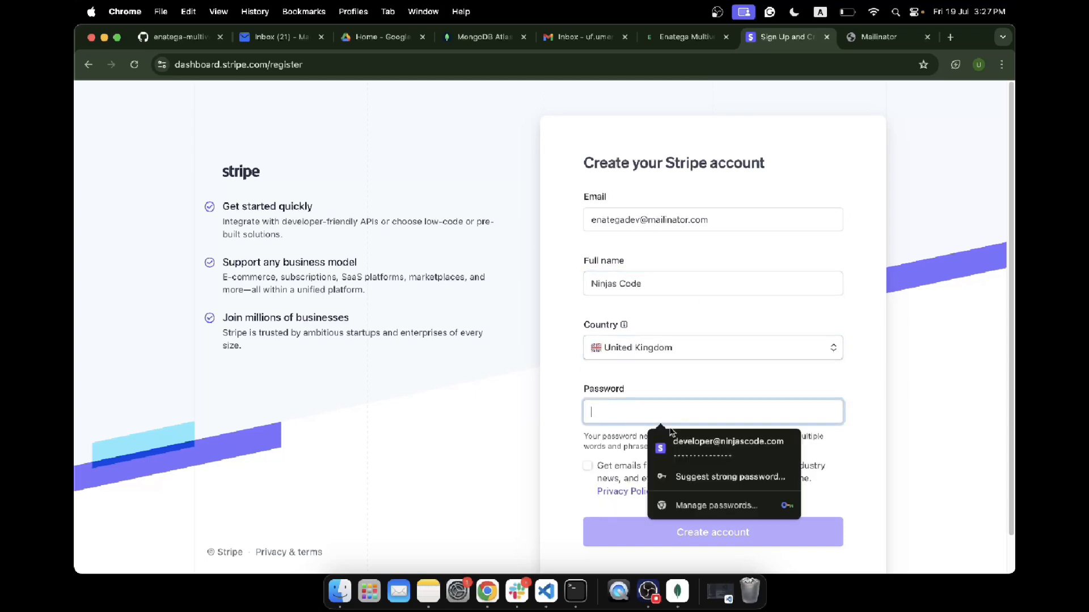
Step: Fill the password with the browser's suggested strong password and create the account
{"action": "left_click", "coordinate": [703, 481]}
{"action": "left_click", "coordinate": [680, 445]}
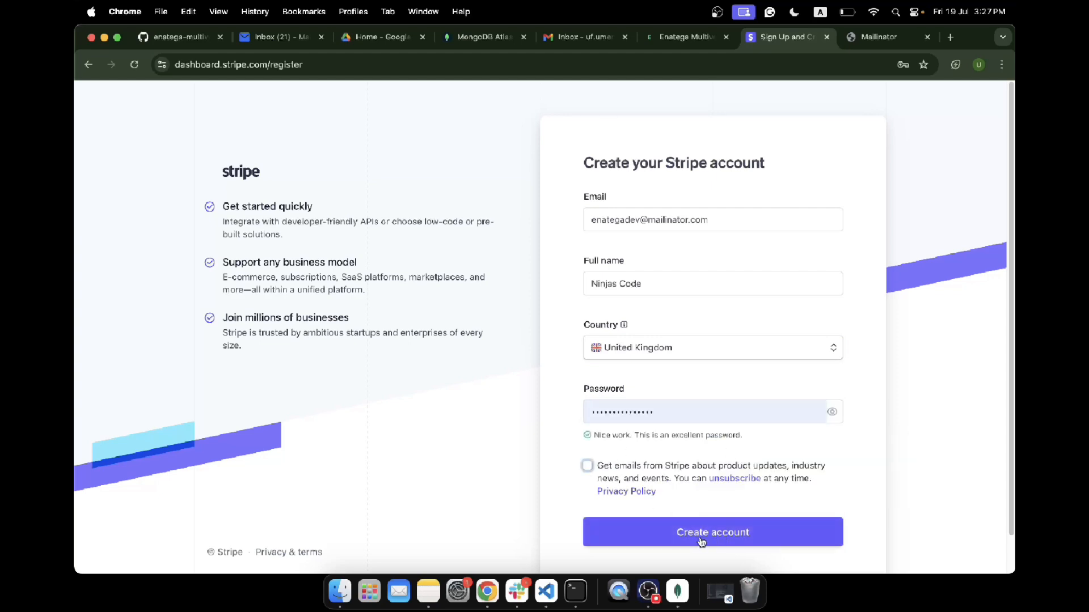
{"action": "left_click", "coordinate": [702, 539]}
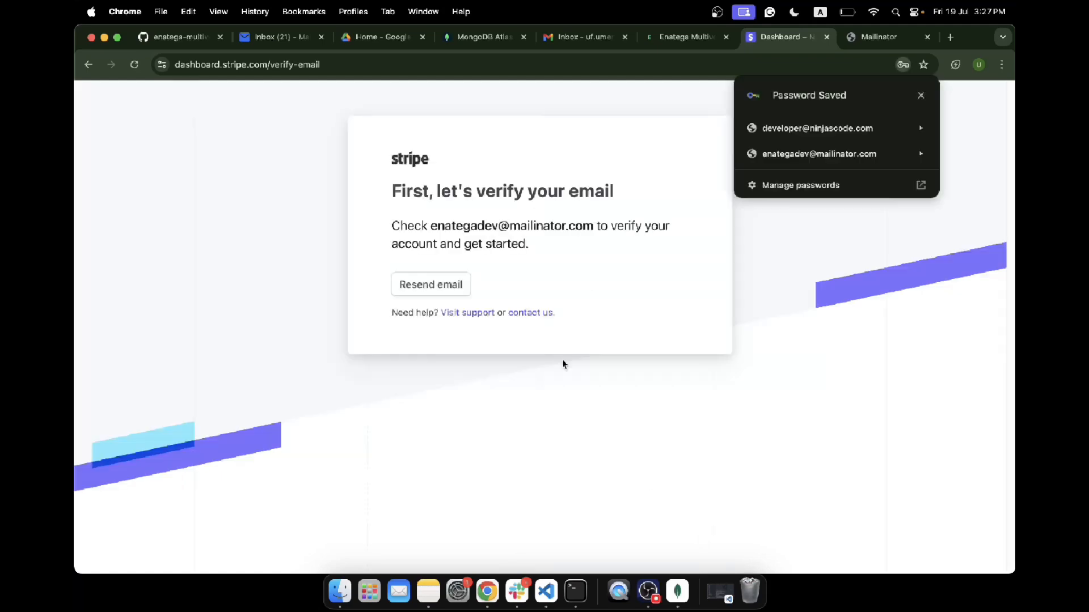
Step: Open the Stripe verification e-mail in the Mailinator inbox and verify the e-mail address
{"action": "left_click", "coordinate": [856, 39]}
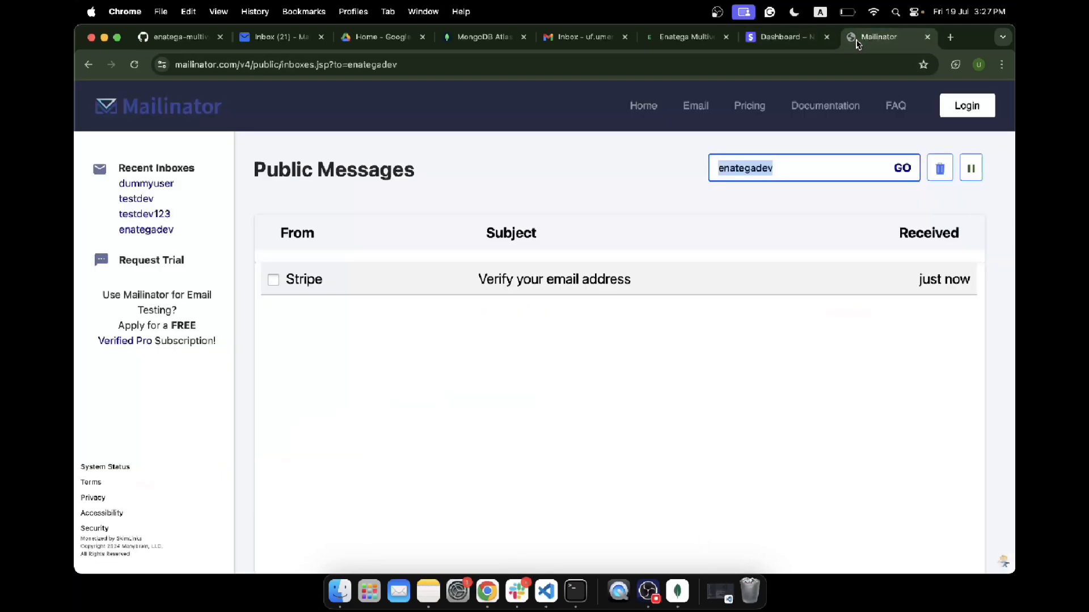
{"action": "left_click", "coordinate": [545, 278]}
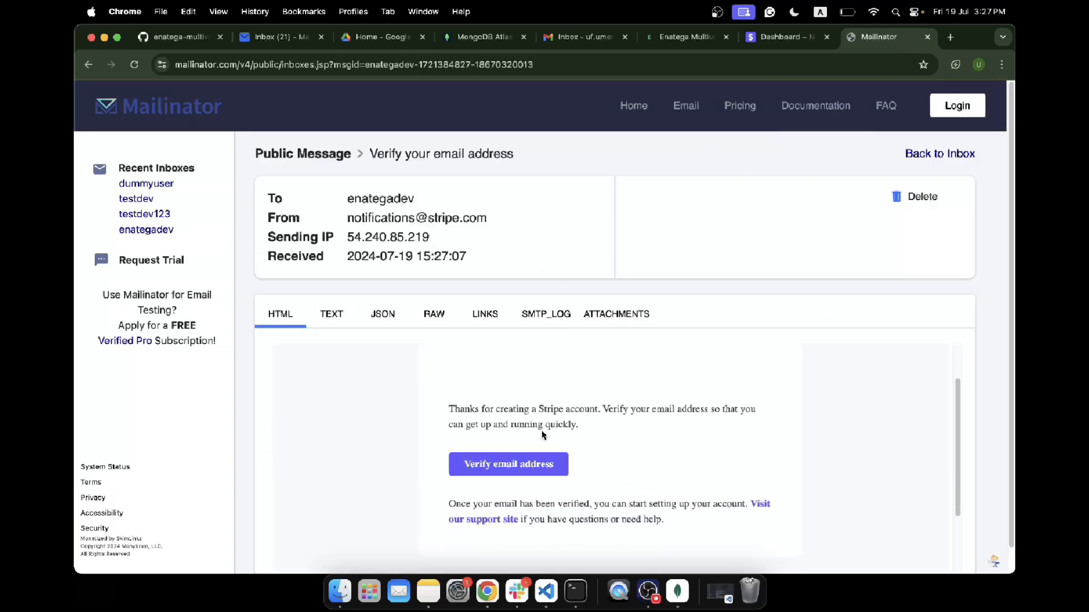
{"action": "left_click", "coordinate": [511, 453]}
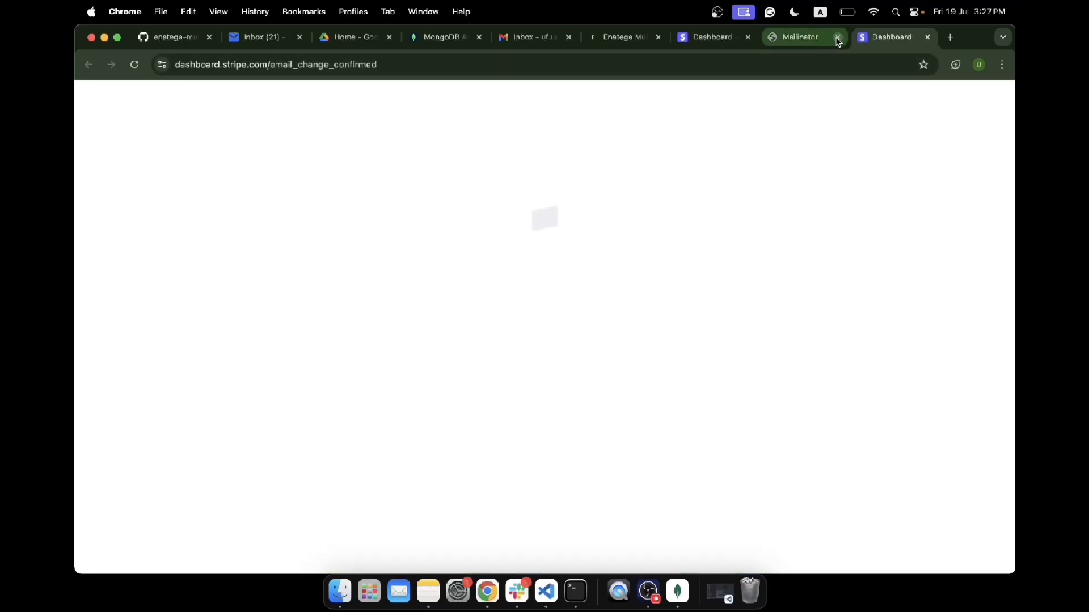
{"action": "left_click_drag", "start_coordinate": [818, 42], "coordinate": [902, 40]}
{"action": "left_click", "coordinate": [814, 35]}
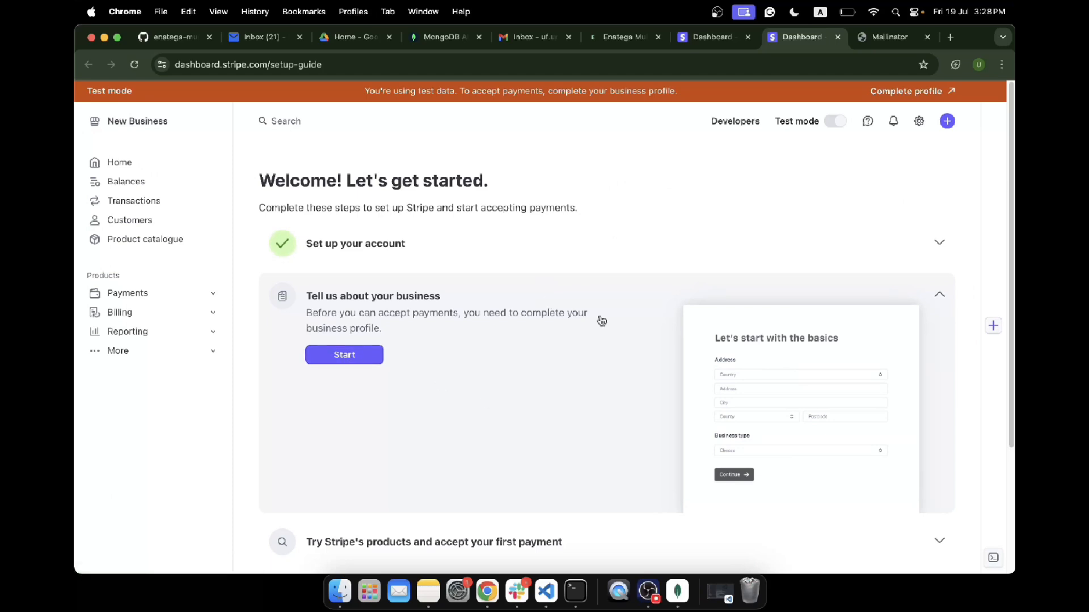
{"action": "left_click", "coordinate": [208, 354]}
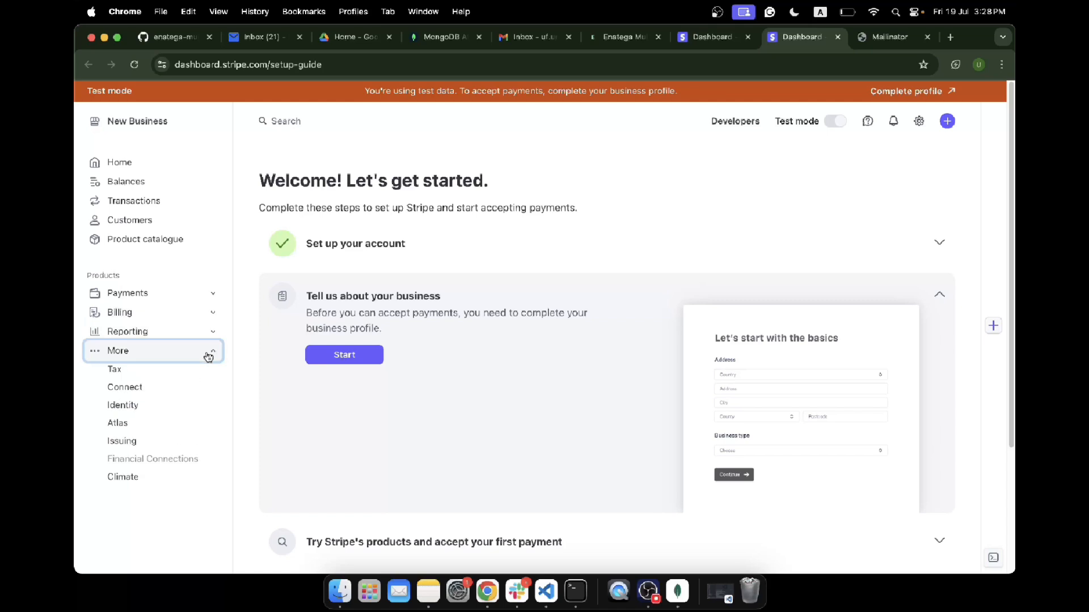
{"action": "left_click", "coordinate": [204, 332]}
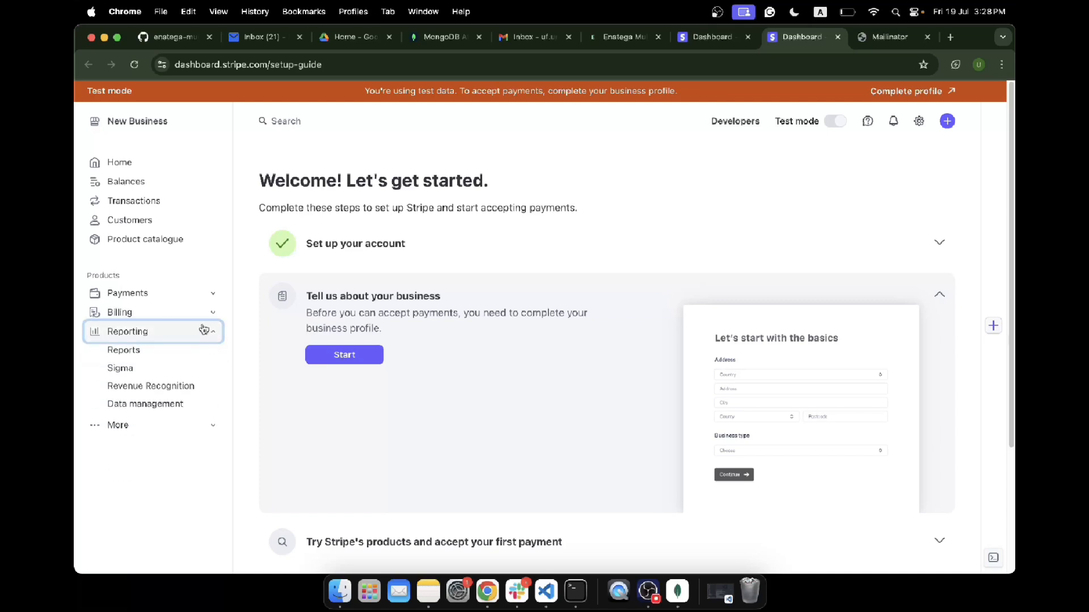
{"action": "left_click", "coordinate": [202, 314]}
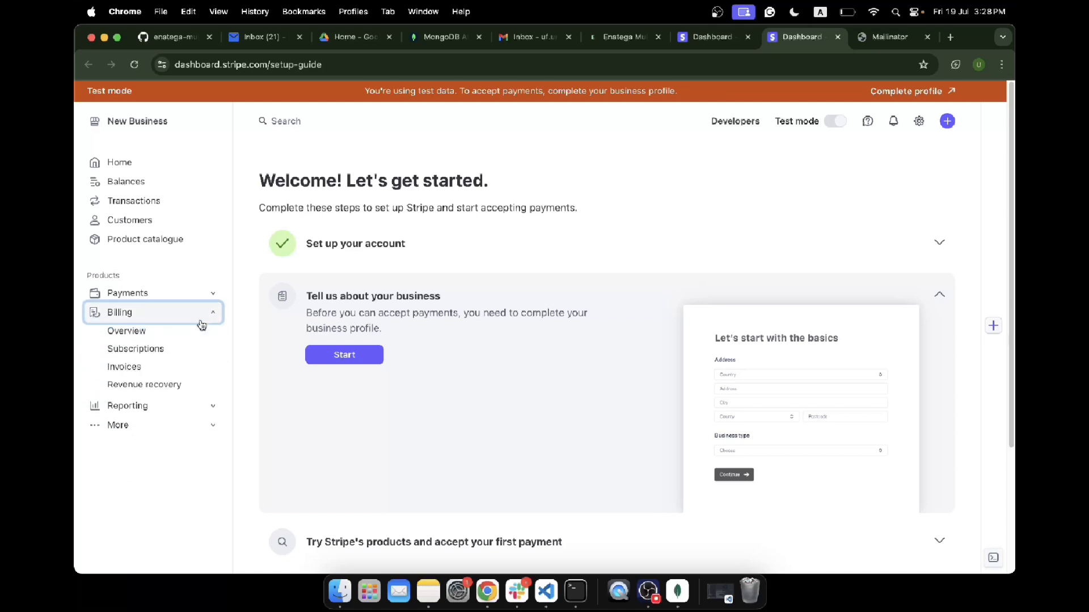
{"action": "left_click", "coordinate": [190, 301]}
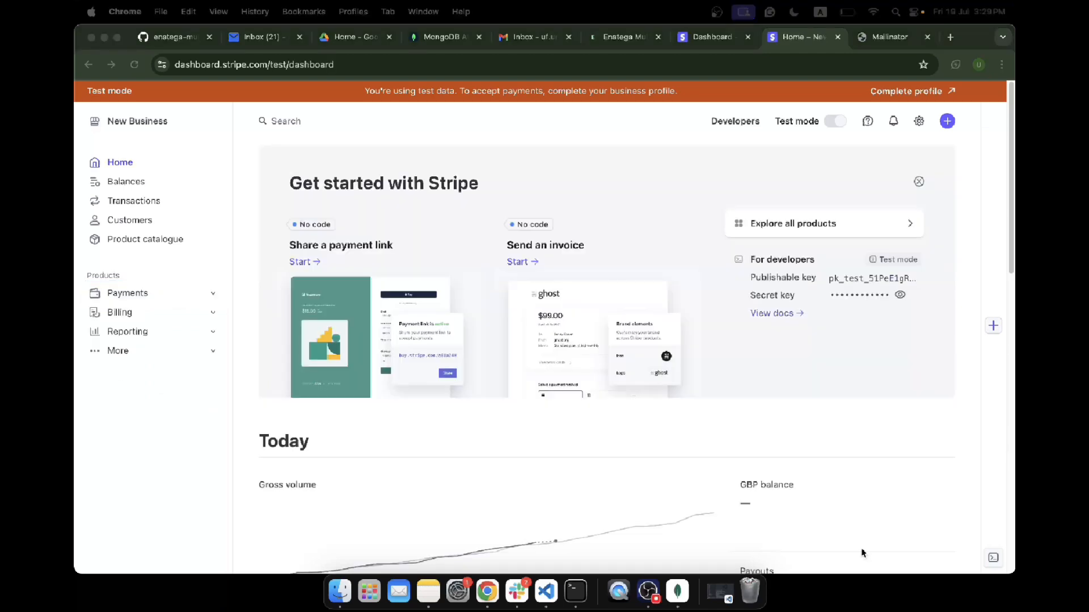
Step: Search the Stripe dashboard for webh and open the Developers Webhooks page
{"action": "left_click", "coordinate": [341, 129]}
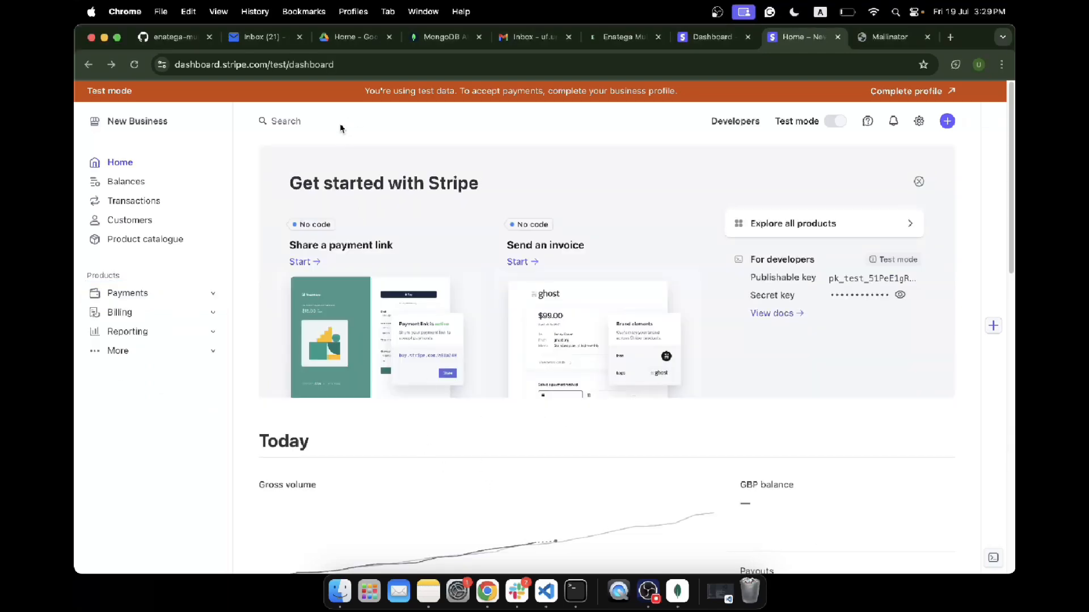
{"action": "left_click", "coordinate": [341, 128]}
{"action": "type", "text": "webhooks"}
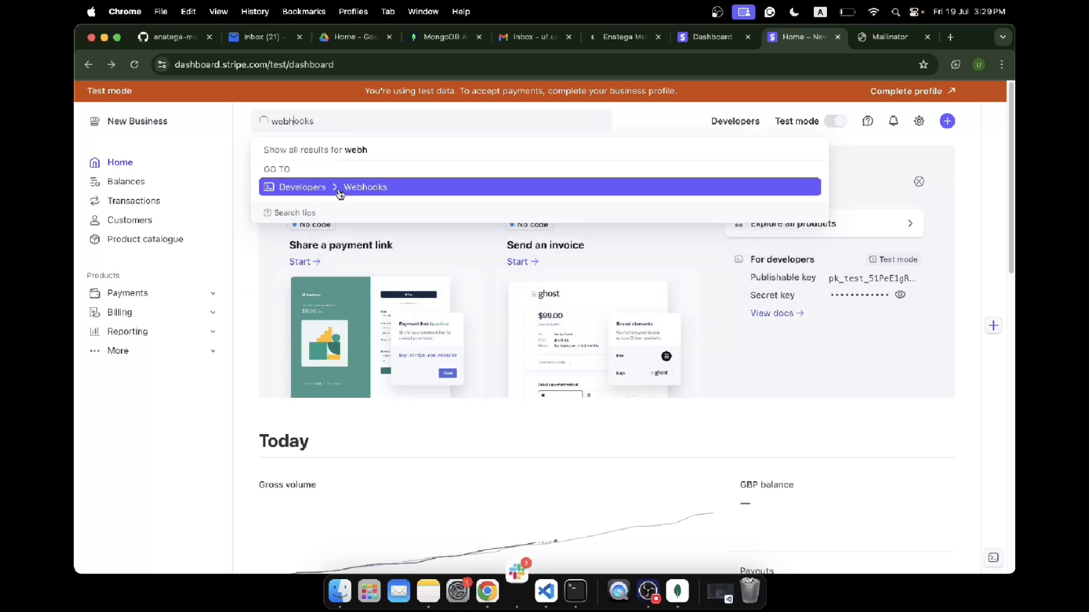
{"action": "left_click", "coordinate": [339, 189]}
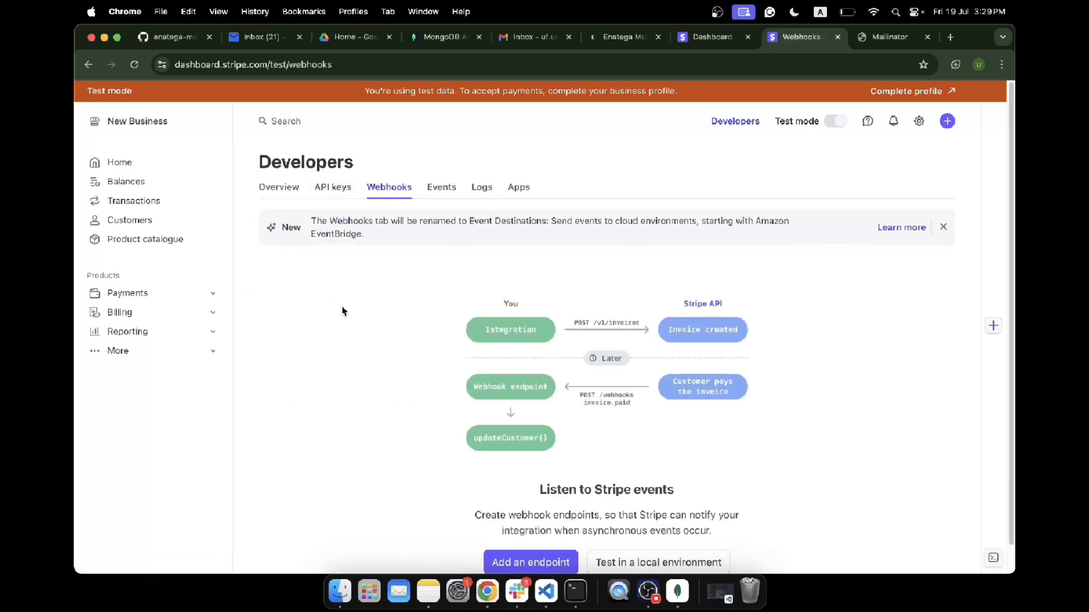
Step: Copy the test publishable key from API keys and paste it into Enatega's Stripe Publish Key field
{"action": "scroll", "coordinate": [342, 309], "scroll_direction": "down", "scroll_amount": 1}
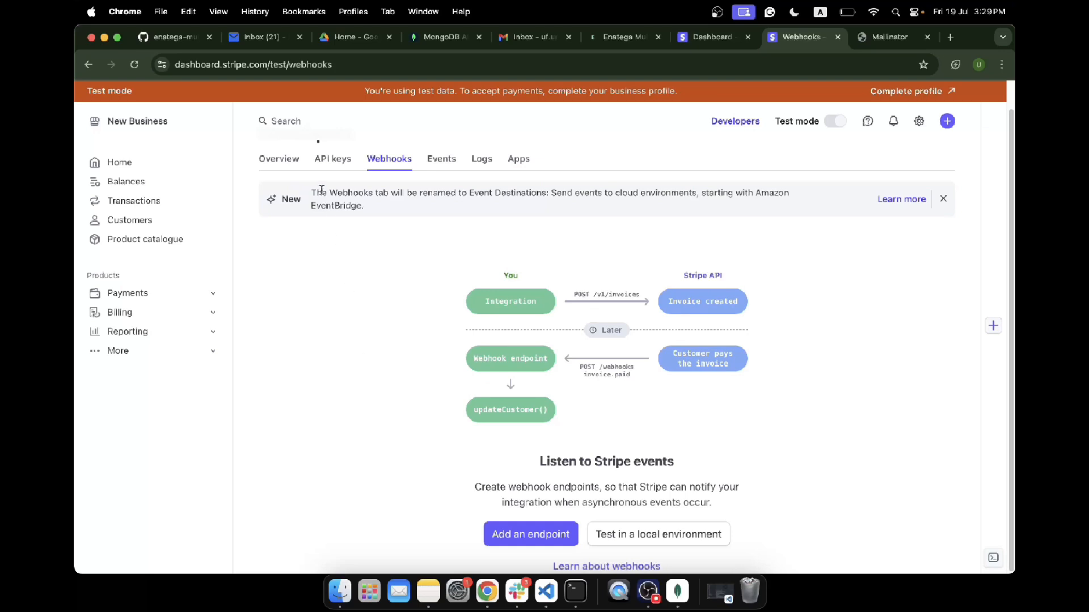
{"action": "left_click", "coordinate": [330, 162]}
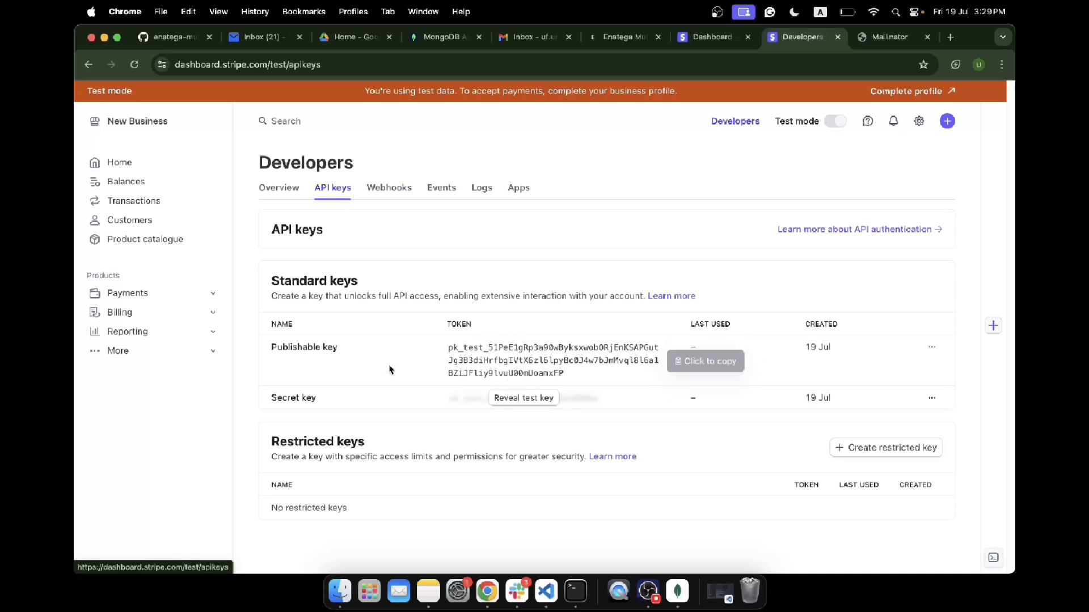
{"action": "left_click", "coordinate": [494, 364]}
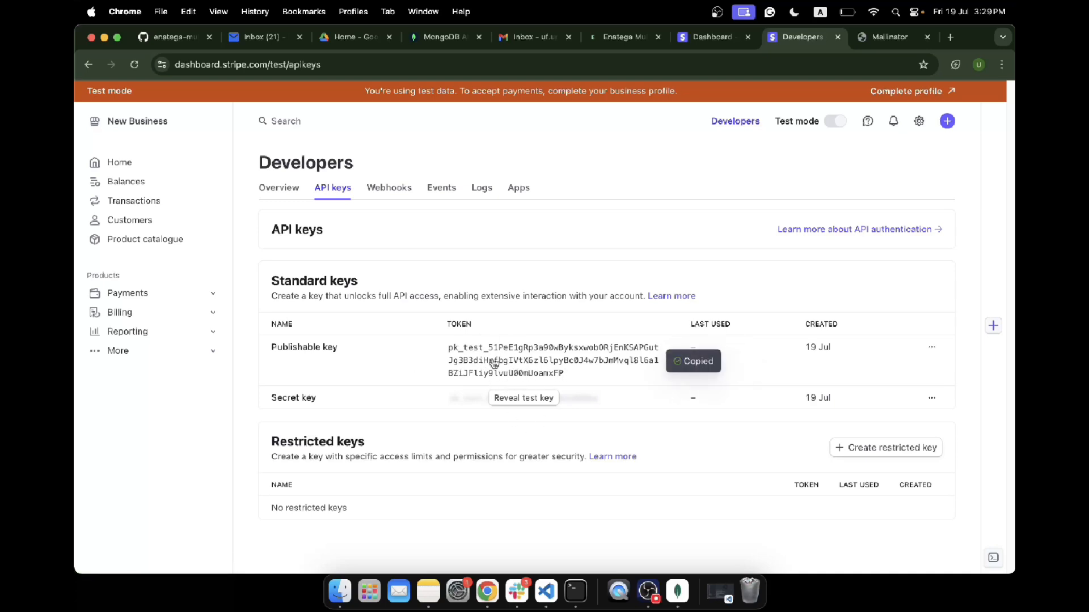
{"action": "left_click", "coordinate": [540, 363]}
{"action": "left_click", "coordinate": [619, 39]}
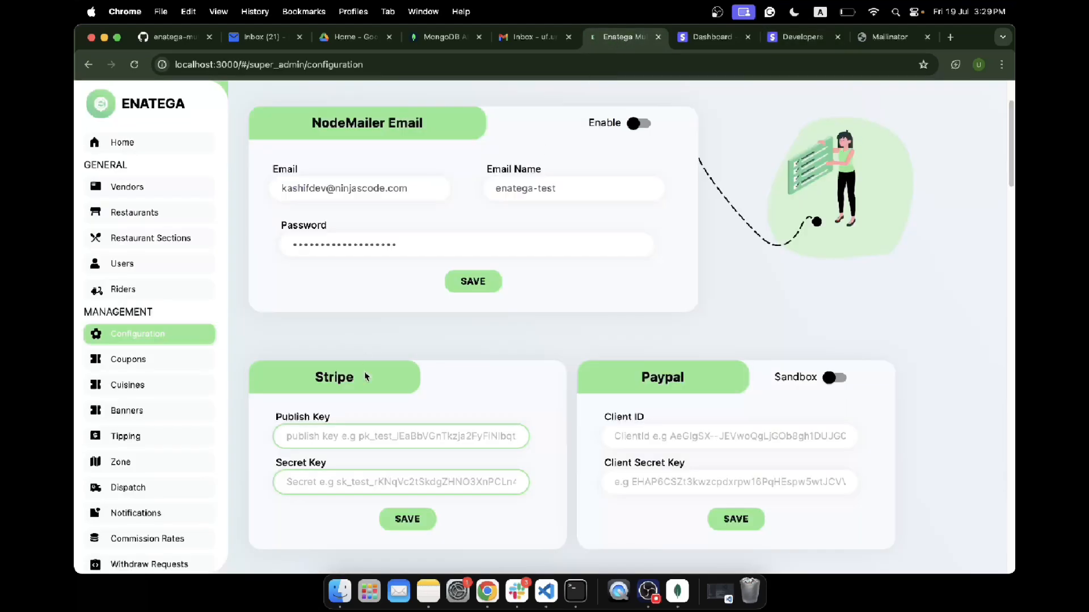
{"action": "key", "text": "super+v"}
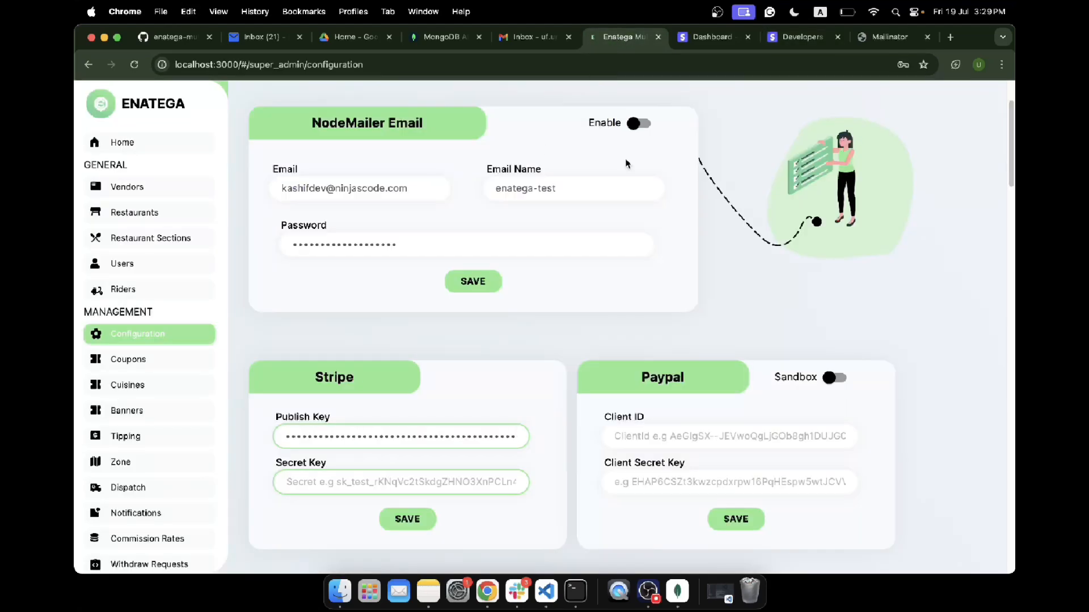
Step: Reveal and copy the Stripe test secret key, returning to the Enatega configuration tab
{"action": "left_click", "coordinate": [783, 41]}
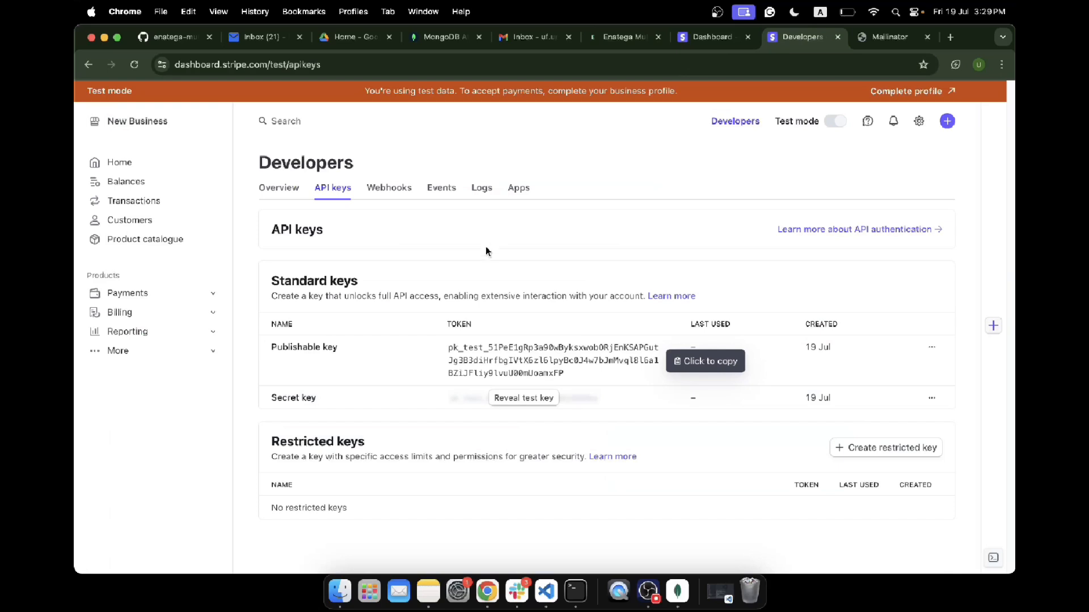
{"action": "left_click", "coordinate": [524, 399]}
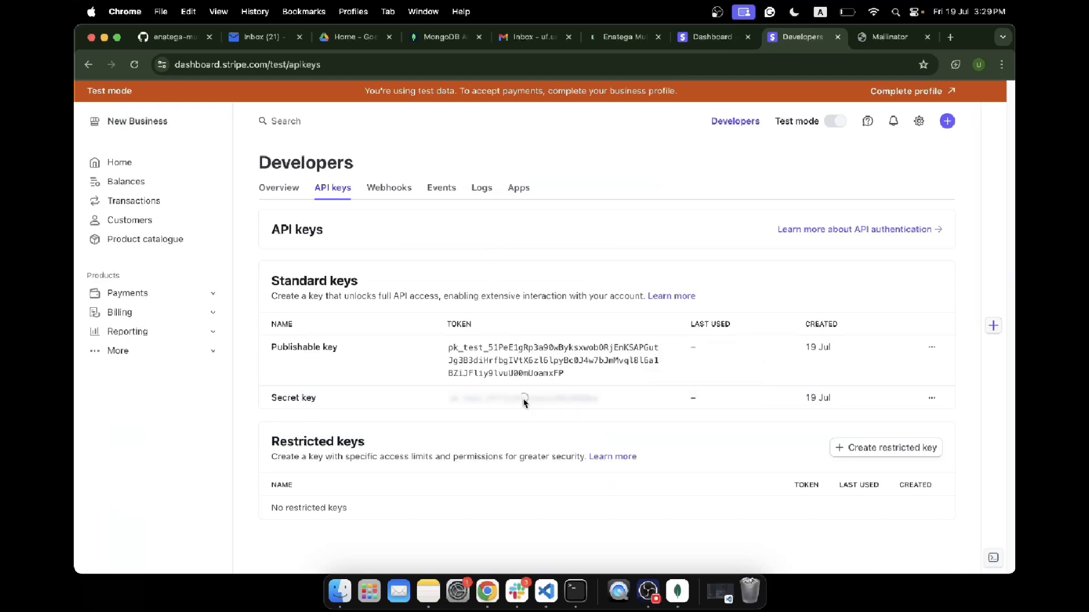
{"action": "left_click", "coordinate": [523, 420]}
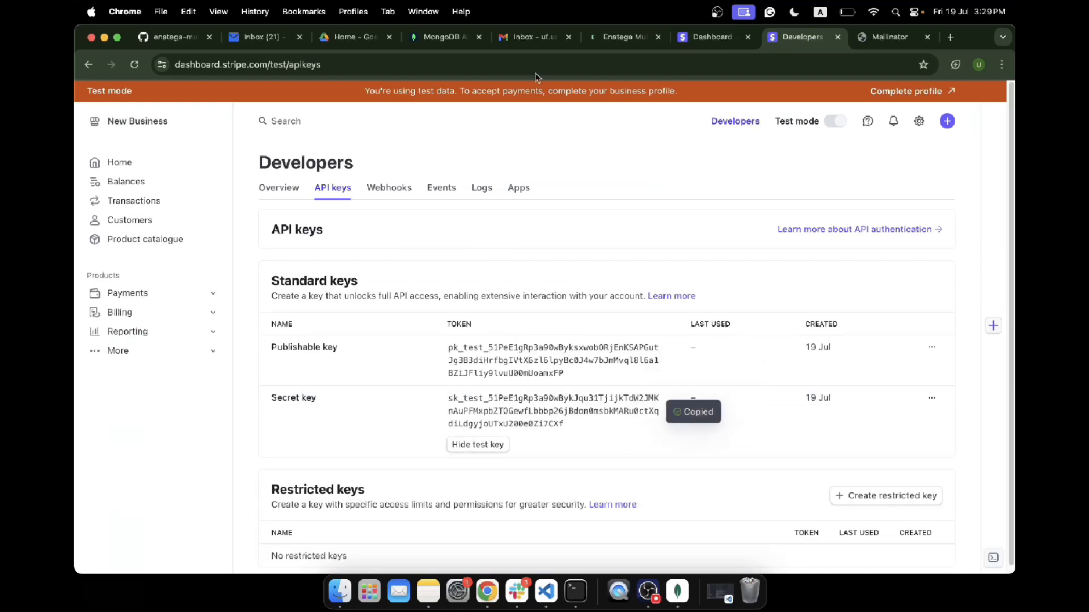
{"action": "left_click", "coordinate": [441, 36]}
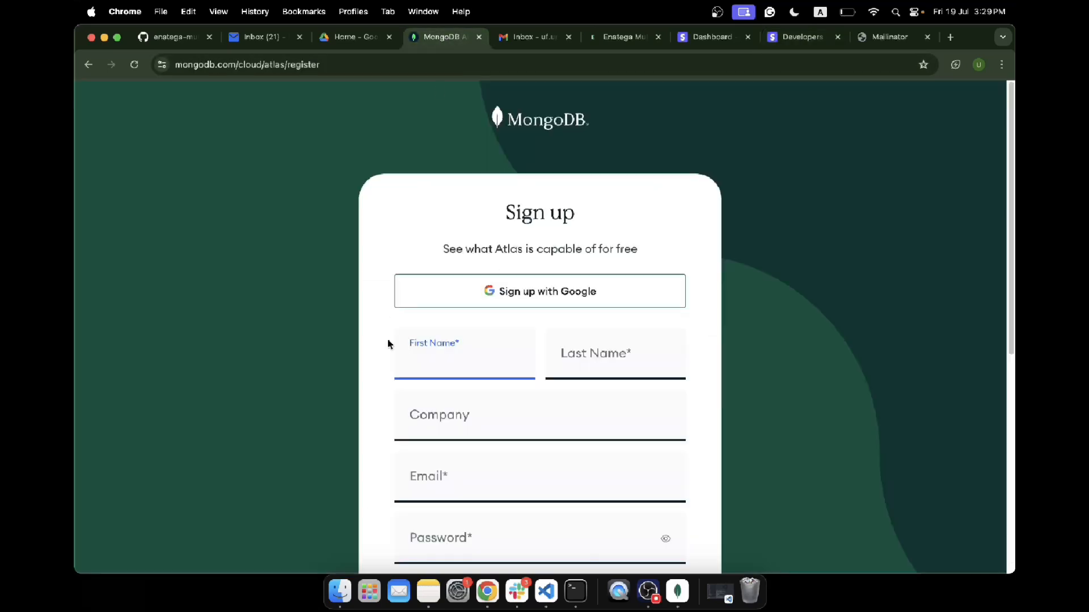
{"action": "left_click", "coordinate": [616, 39]}
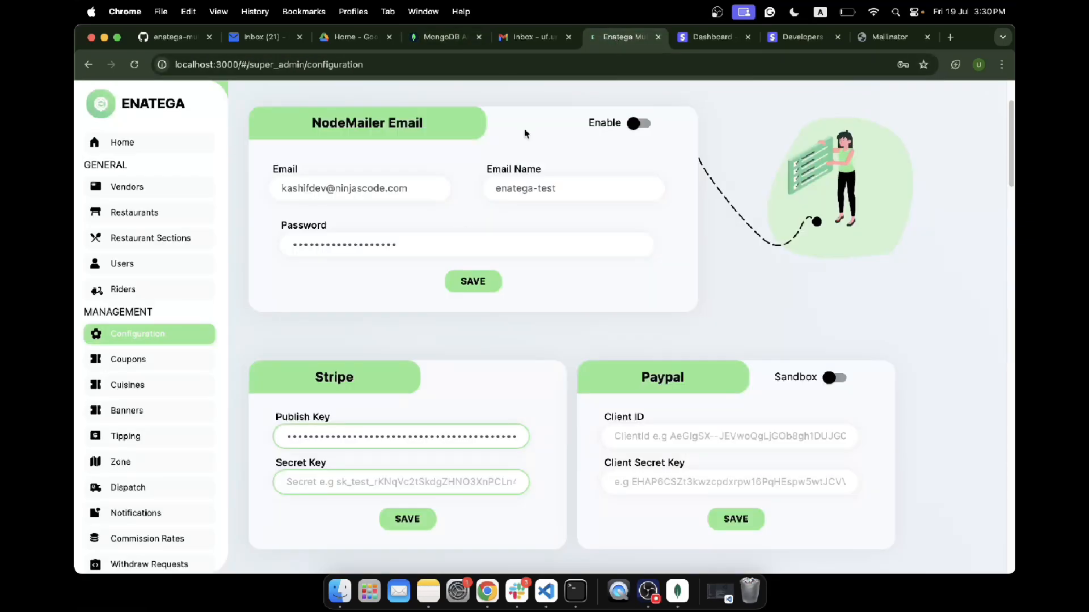
Step: Paste the secret key into the Stripe Secret Key field, save the Stripe settings, and reload the page
{"action": "left_click", "coordinate": [354, 491]}
{"action": "key", "text": "super+v"}
{"action": "left_click", "coordinate": [396, 518]}
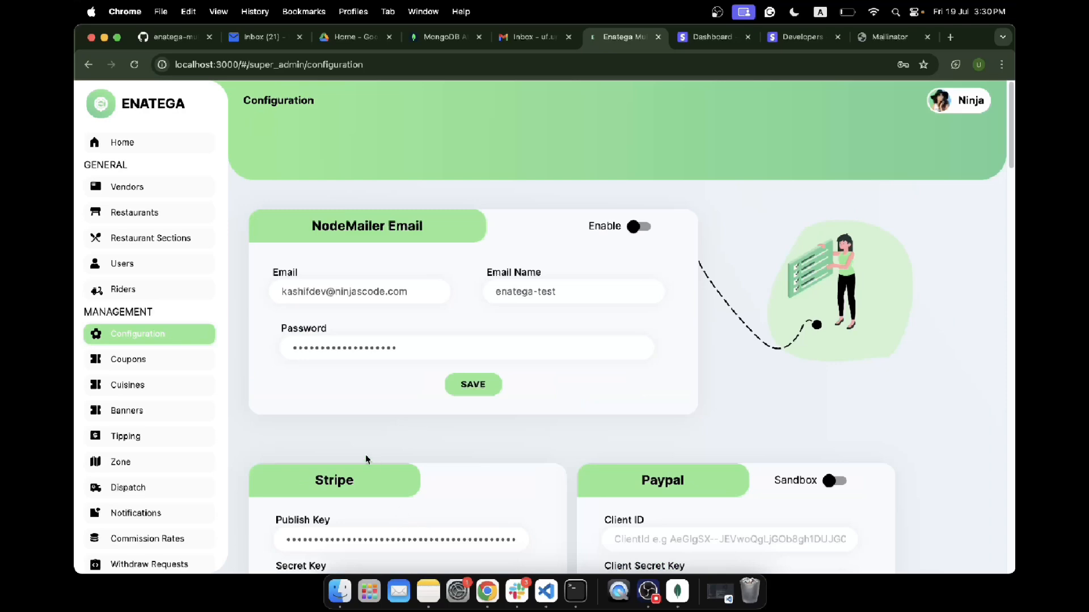
{"action": "left_click", "coordinate": [135, 67]}
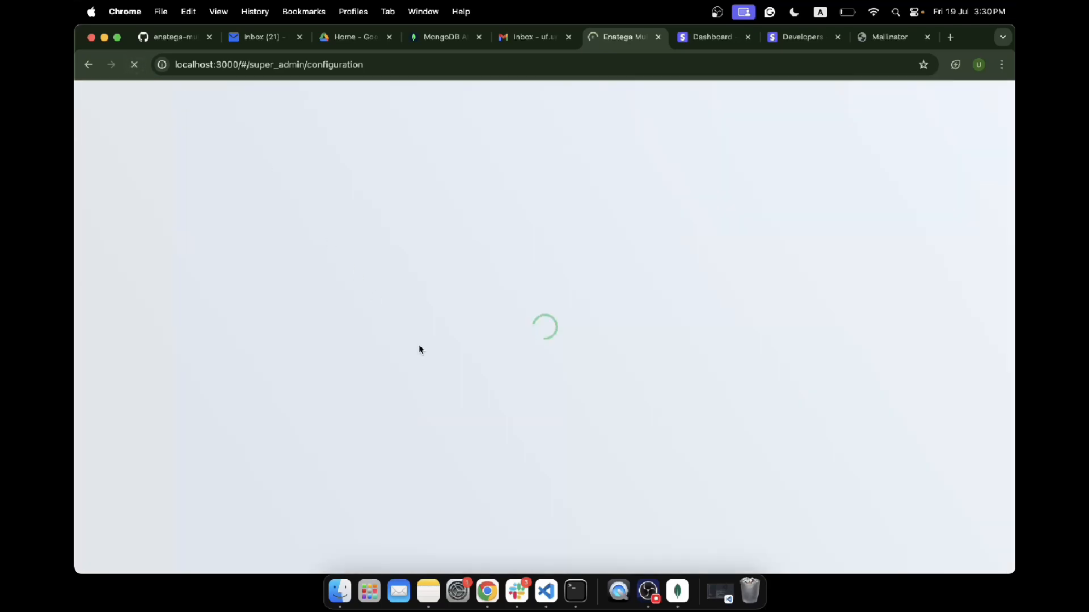
{"action": "scroll", "coordinate": [418, 345], "scroll_direction": "down", "scroll_amount": 5}
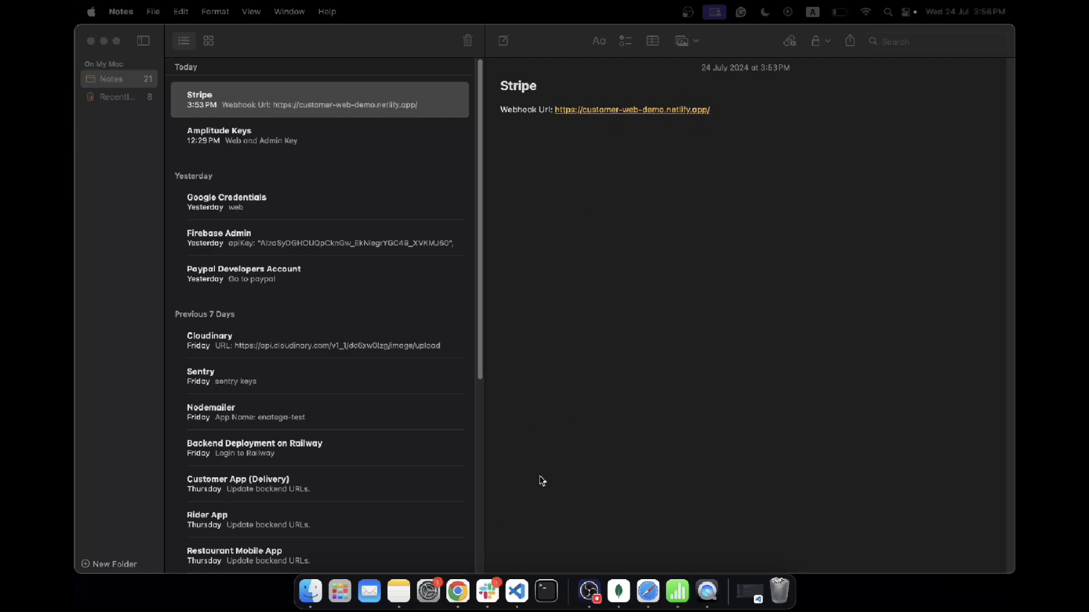
{"action": "left_click", "coordinate": [457, 591]}
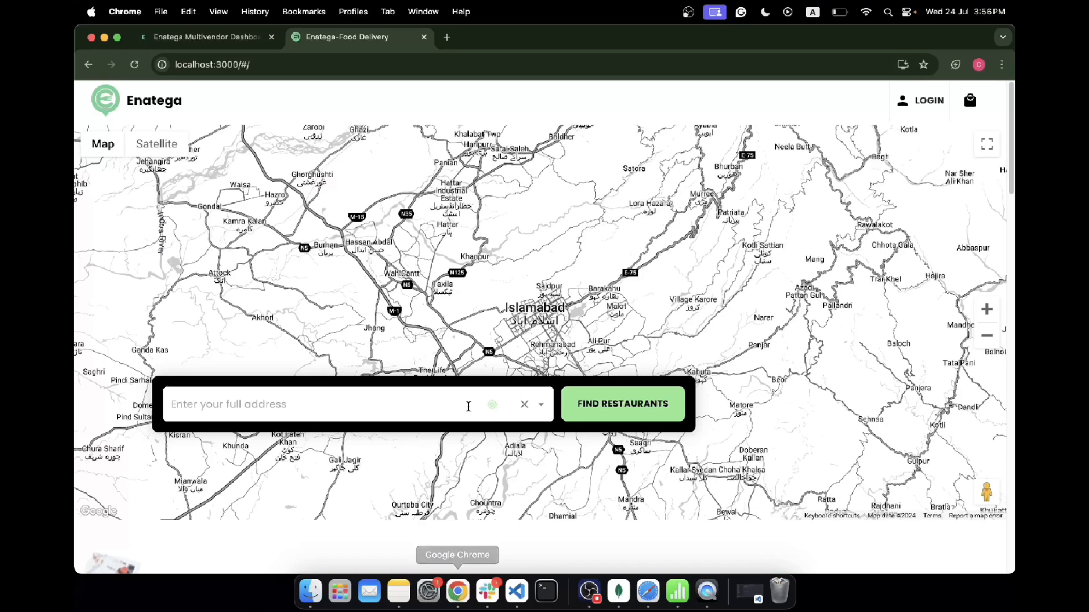
{"action": "key", "text": "ctrl+Left"}
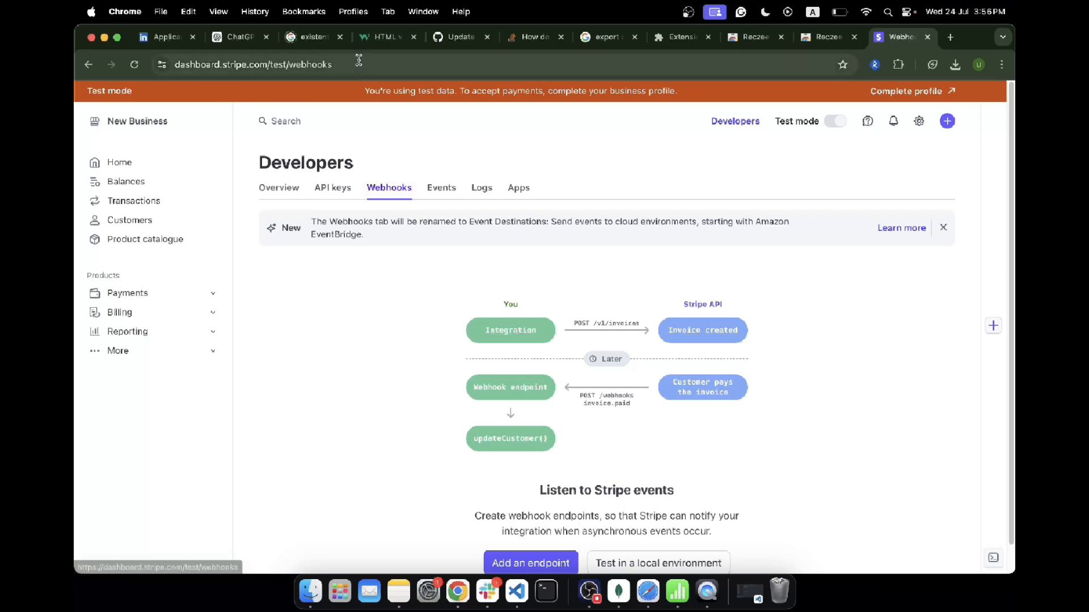
{"action": "left_click_drag", "start_coordinate": [325, 64], "coordinate": [271, 64]}
{"action": "key", "text": "BackSpace"}
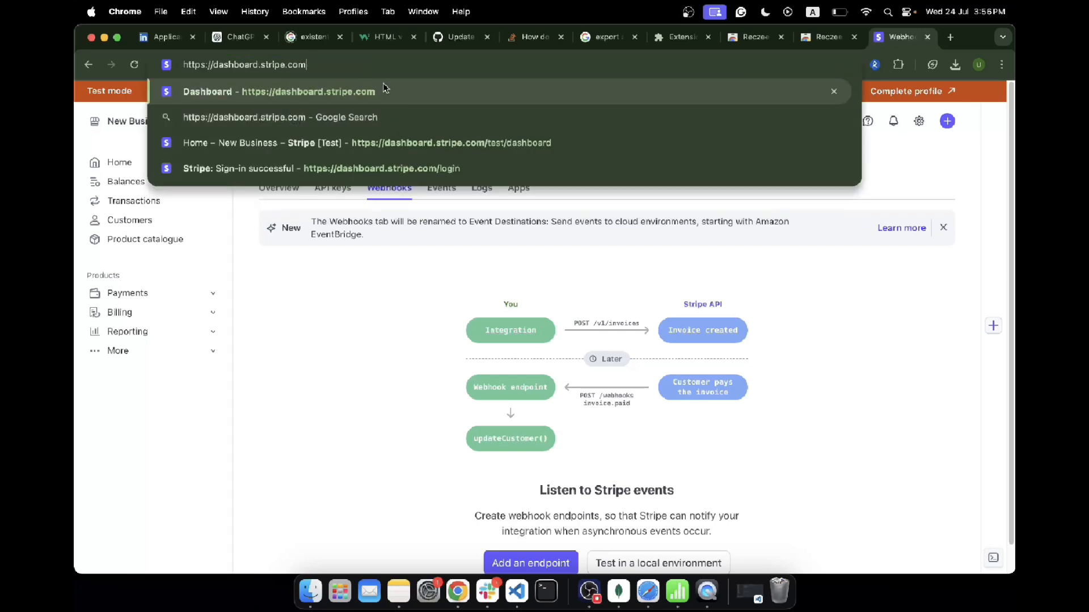
{"action": "key", "text": "Return"}
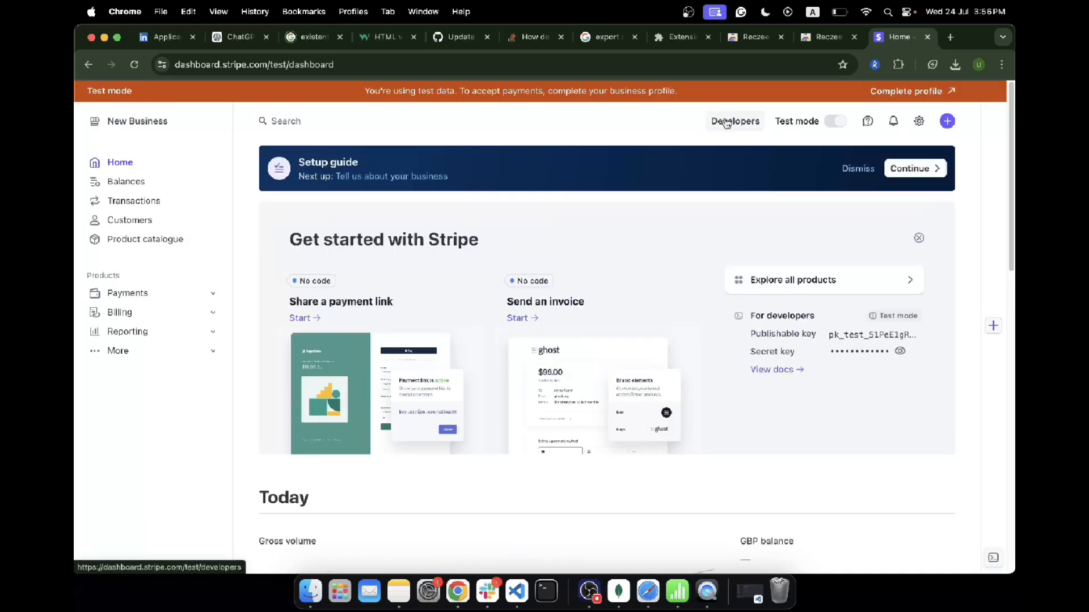
{"action": "left_click", "coordinate": [728, 126]}
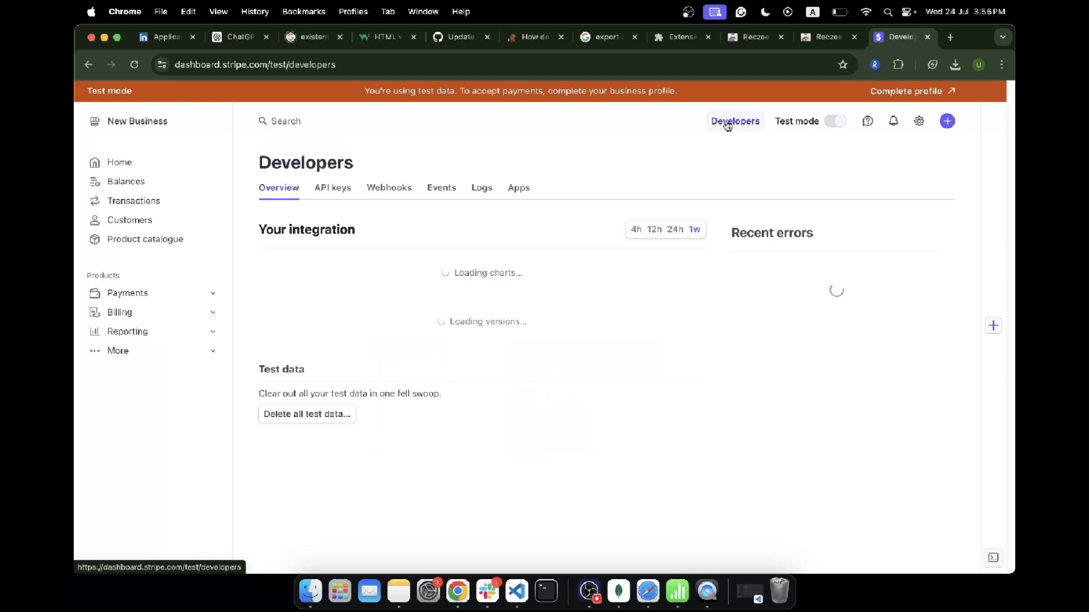
{"action": "left_click", "coordinate": [329, 188]}
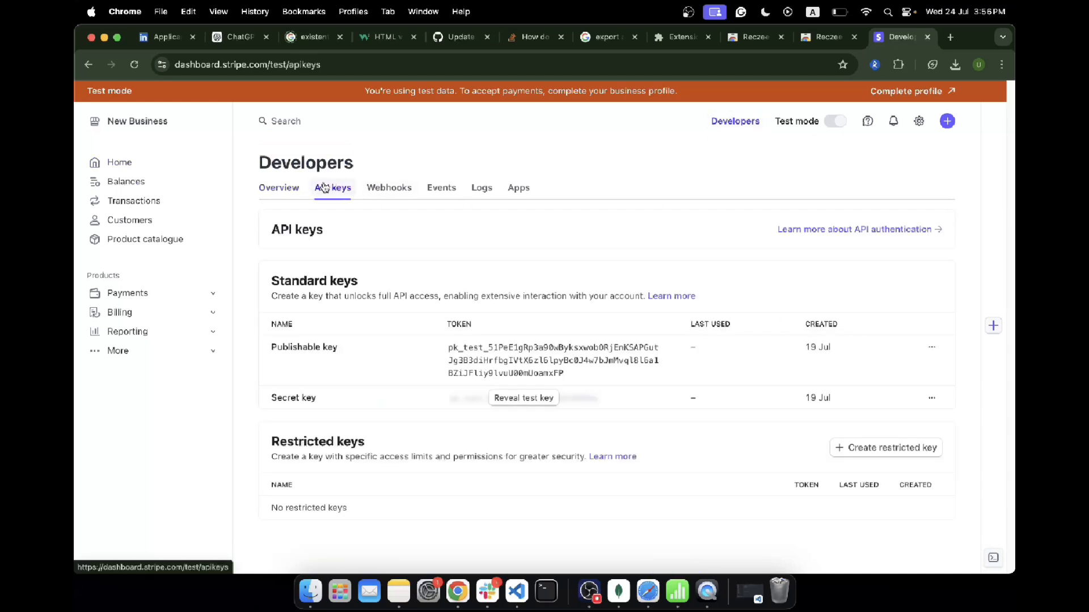
{"action": "left_click", "coordinate": [391, 192]}
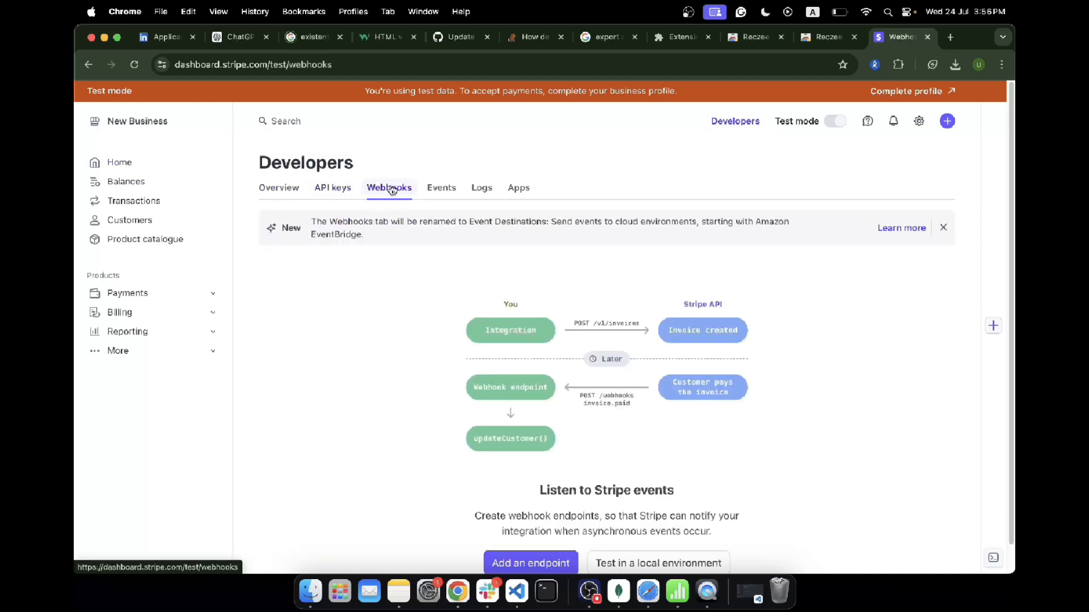
{"action": "scroll", "coordinate": [561, 436], "scroll_direction": "down", "scroll_amount": 1}
{"action": "left_click", "coordinate": [542, 534]}
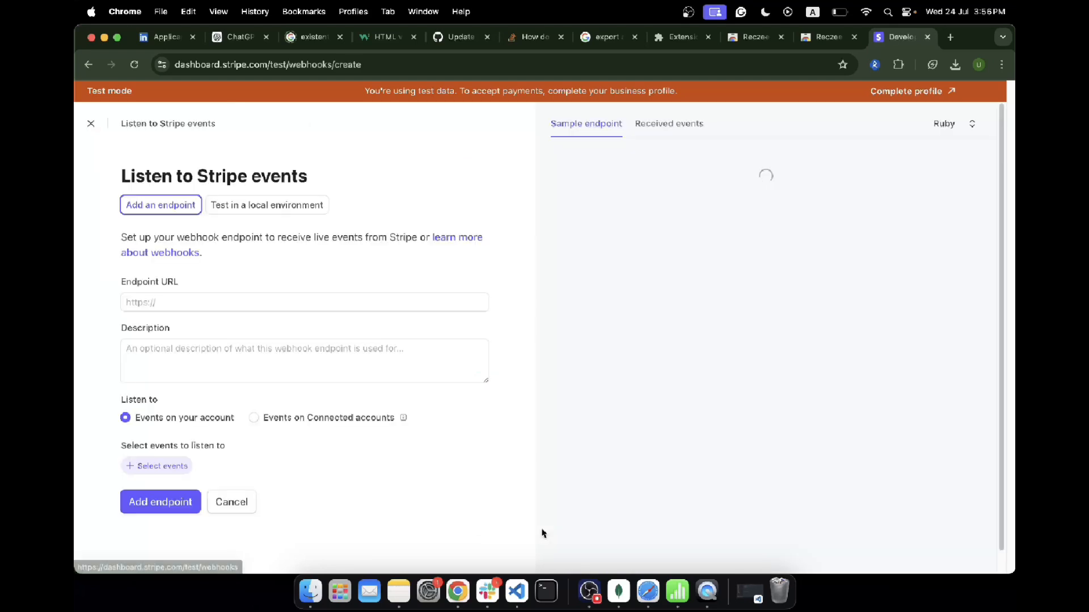
{"action": "left_click", "coordinate": [299, 301]}
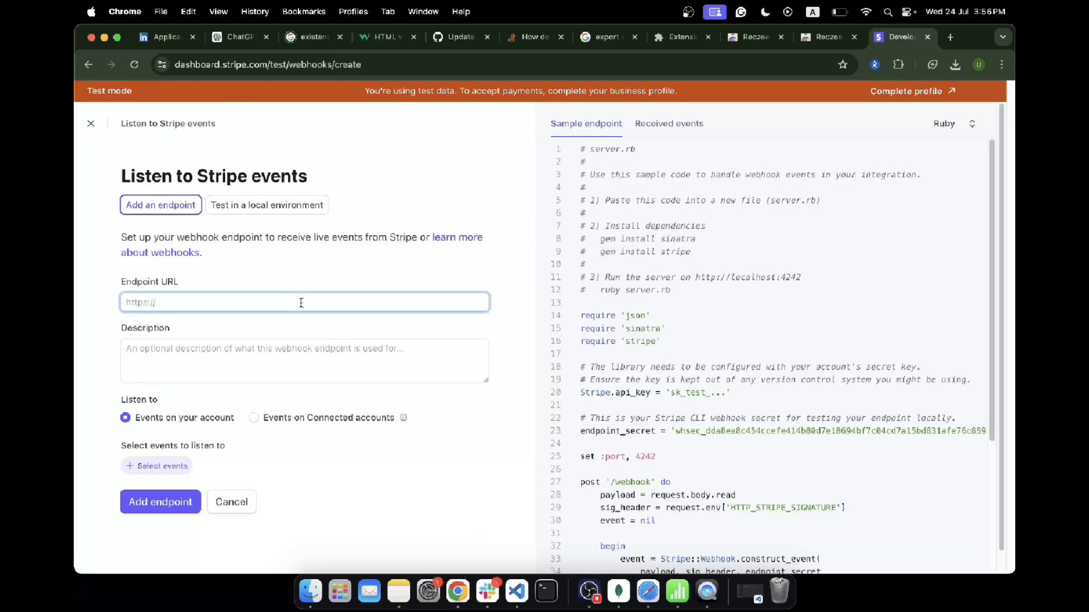
{"action": "key", "text": "cmd+v"}
Step: Open the event selection, search for acc, and select the account.updated event
{"action": "left_click", "coordinate": [259, 365]}
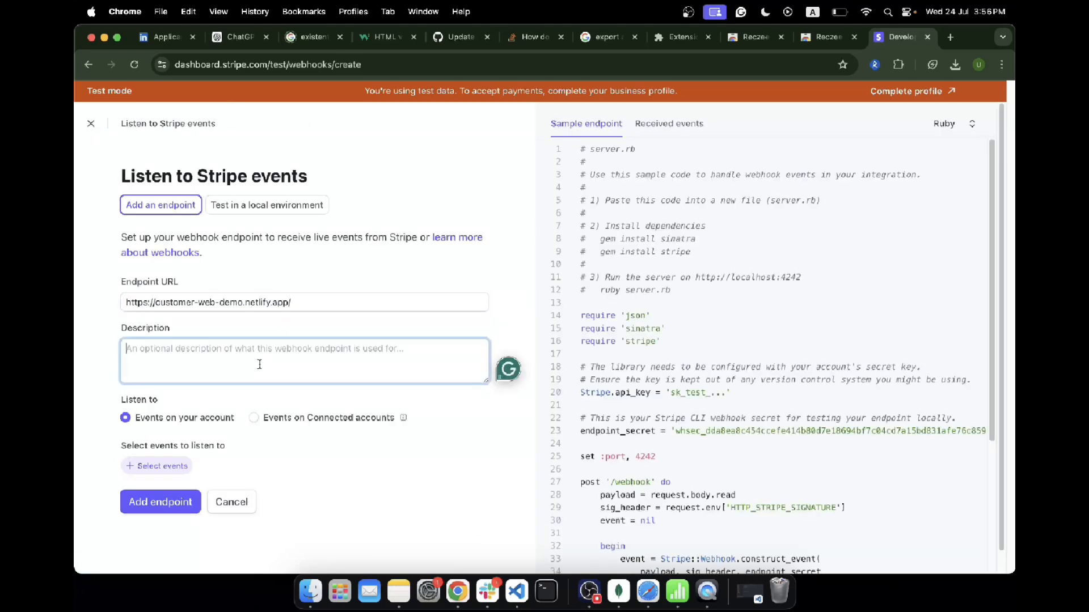
{"action": "scroll", "coordinate": [106, 347], "scroll_direction": "down", "scroll_amount": 1}
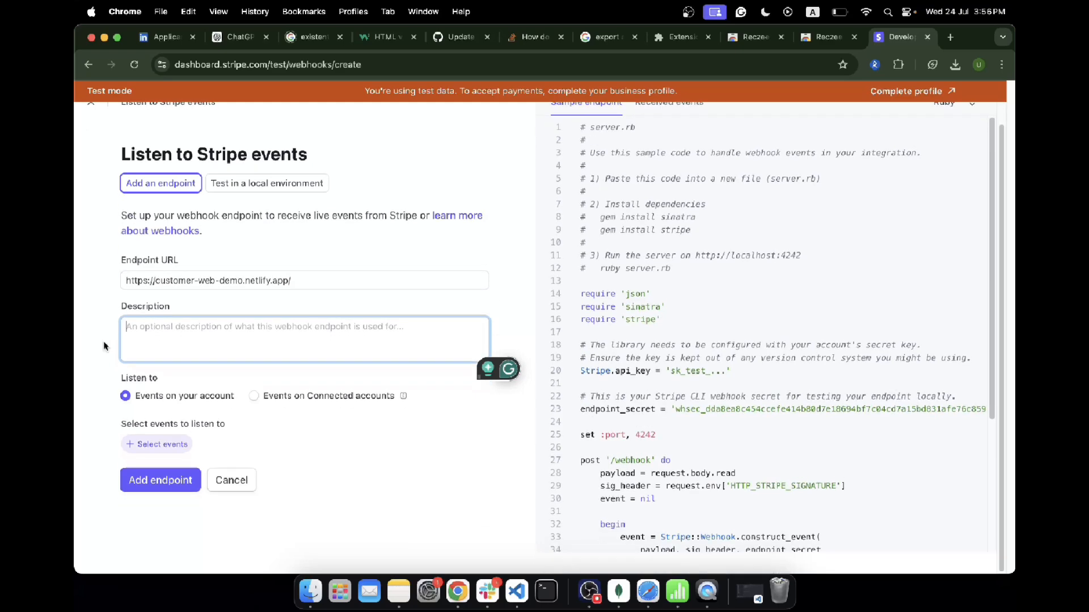
{"action": "left_click", "coordinate": [136, 445]}
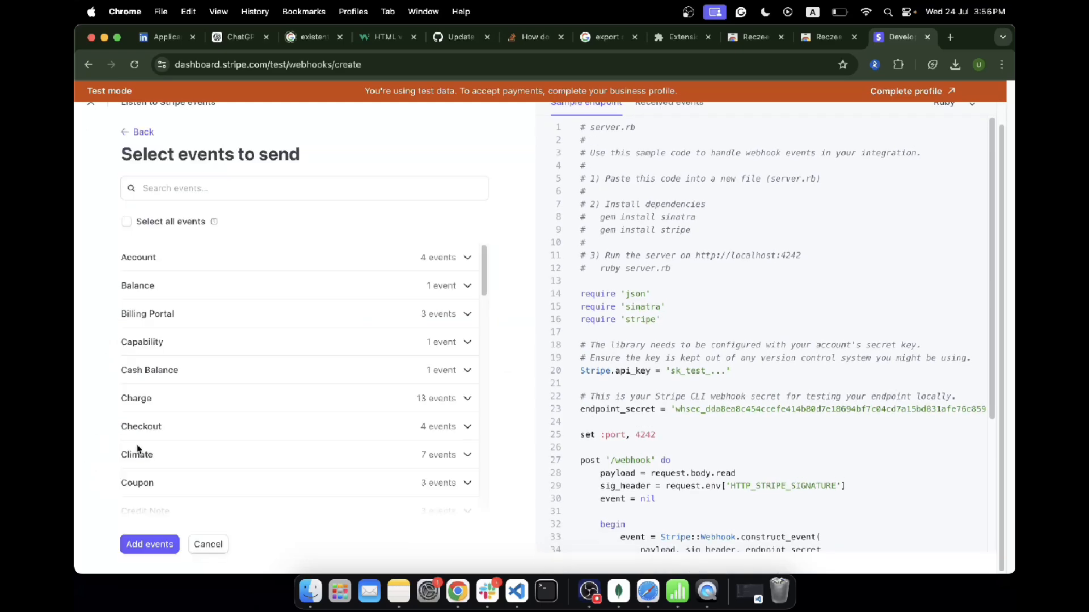
{"action": "left_click", "coordinate": [167, 188]}
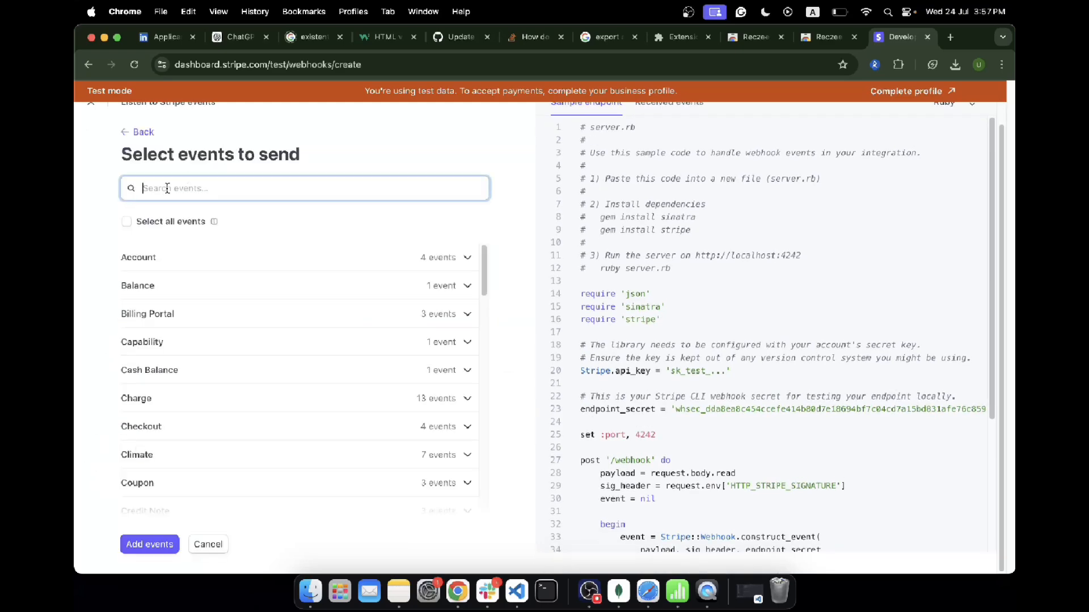
{"action": "type", "text": "ev"}
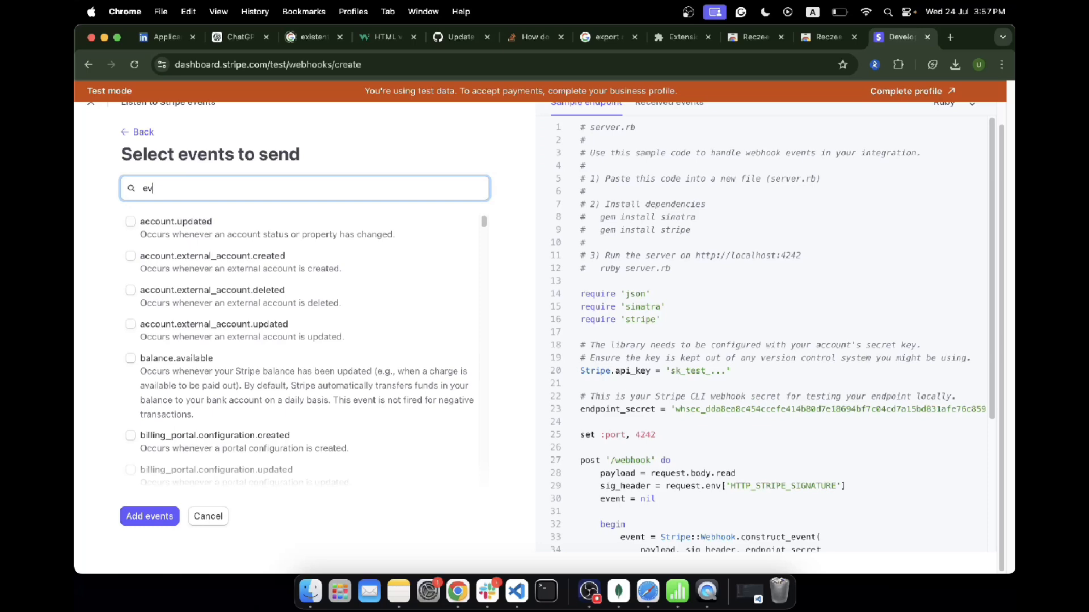
{"action": "key", "text": "BackSpace"}
{"action": "key", "text": "BackSpace"}
{"action": "type", "text": "acc"}
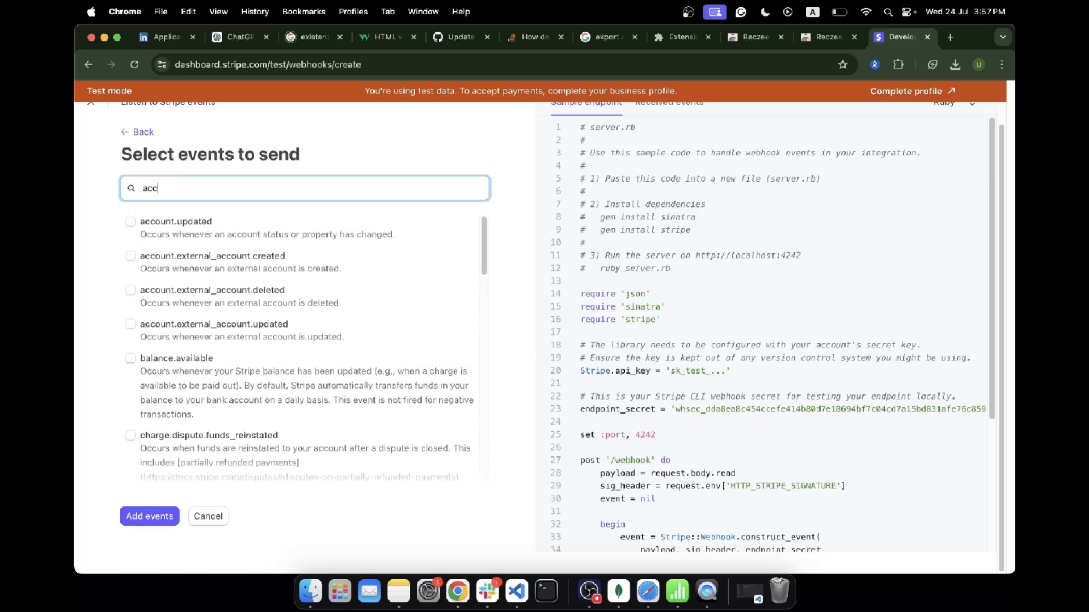
{"action": "left_click", "coordinate": [131, 221]}
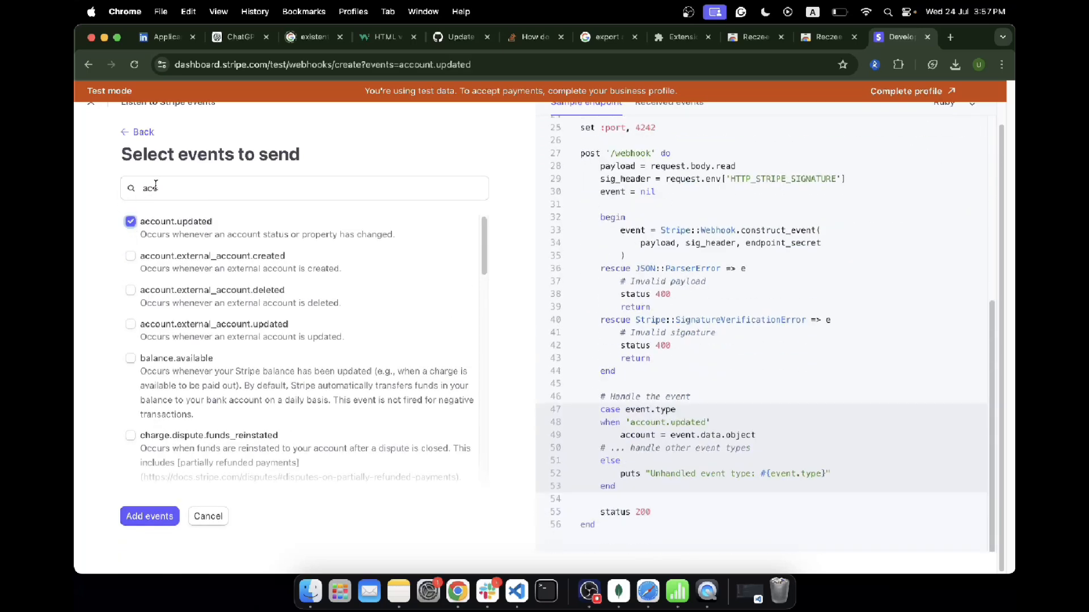
Step: Search the events for check and select checkout.session.completed
{"action": "key", "text": "BackSpace"}
{"action": "key", "text": "BackSpace"}
{"action": "key", "text": "BackSpace"}
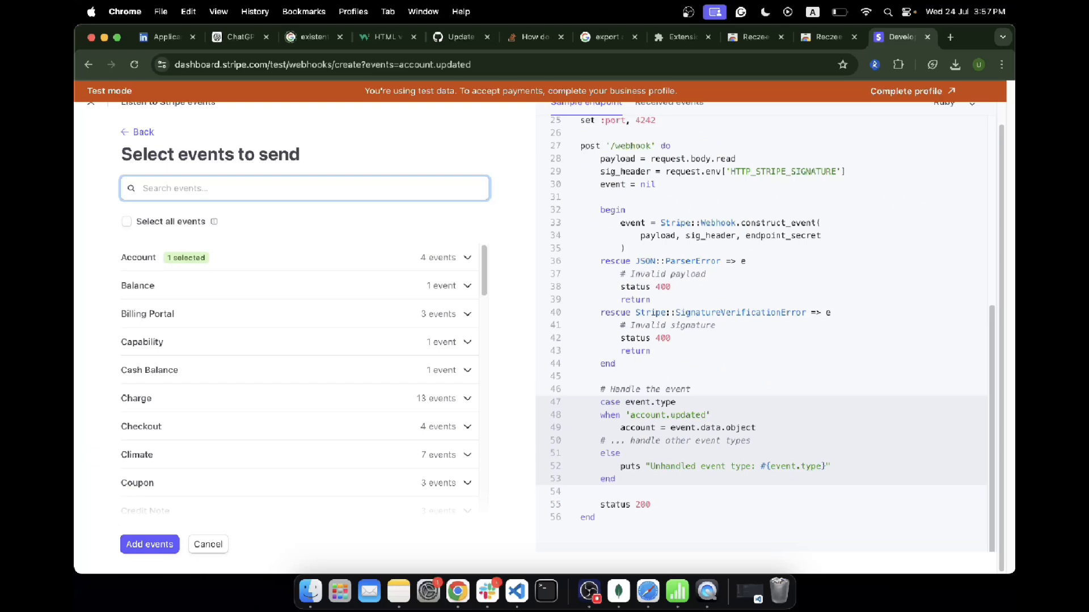
{"action": "type", "text": "check"}
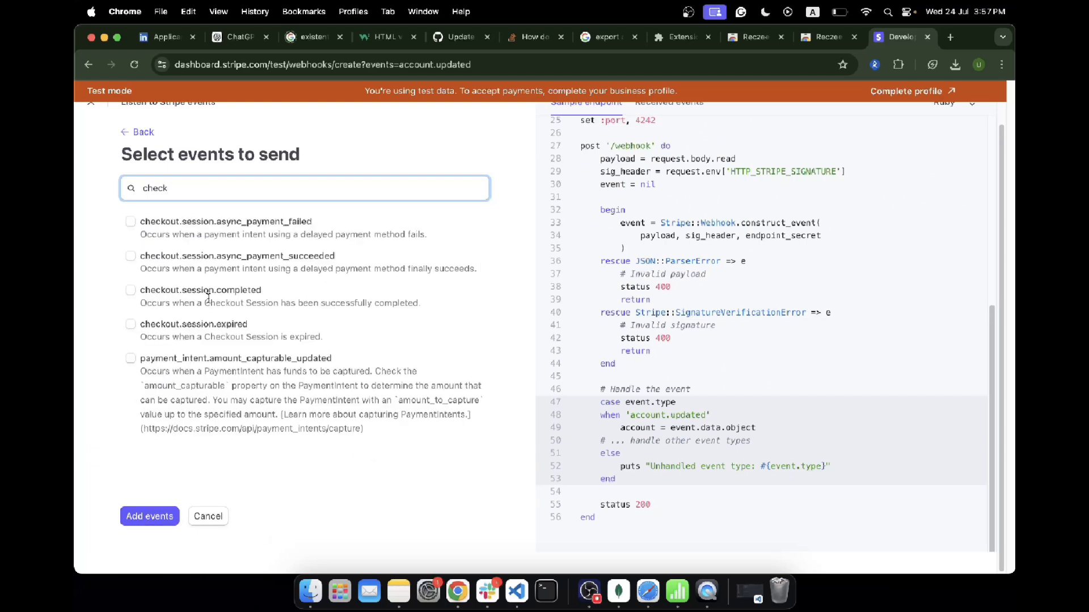
{"action": "left_click", "coordinate": [131, 290]}
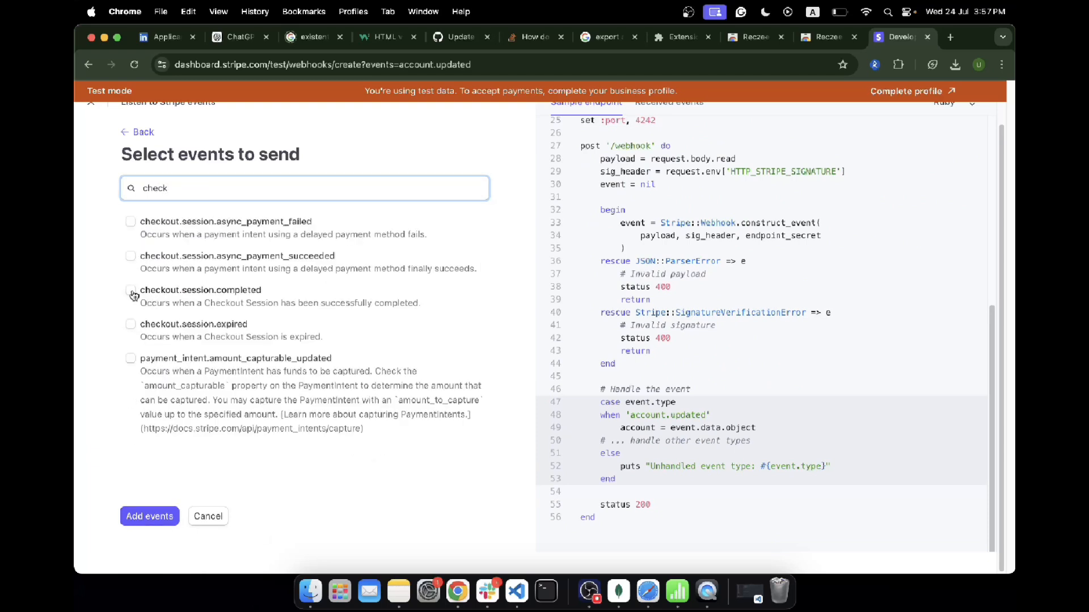
Step: Clear the event search, add the selected events, and create the webhook endpoint
{"action": "left_click", "coordinate": [177, 189]}
{"action": "double_click", "coordinate": [158, 188]}
{"action": "key", "text": "BackSpace"}
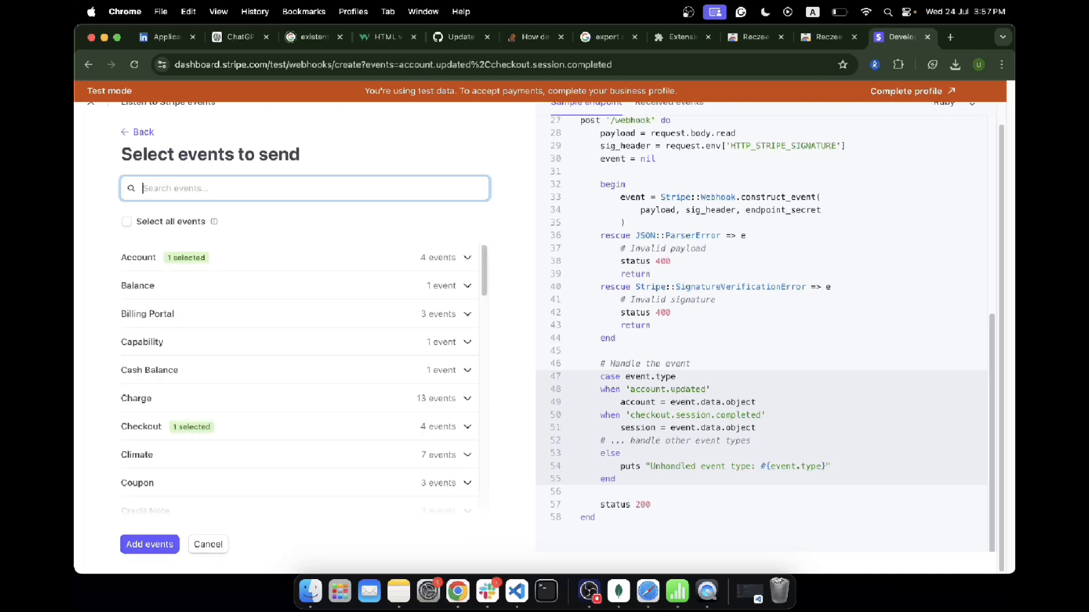
{"action": "type", "text": "a"}
{"action": "key", "text": "BackSpace"}
{"action": "left_click", "coordinate": [145, 548]}
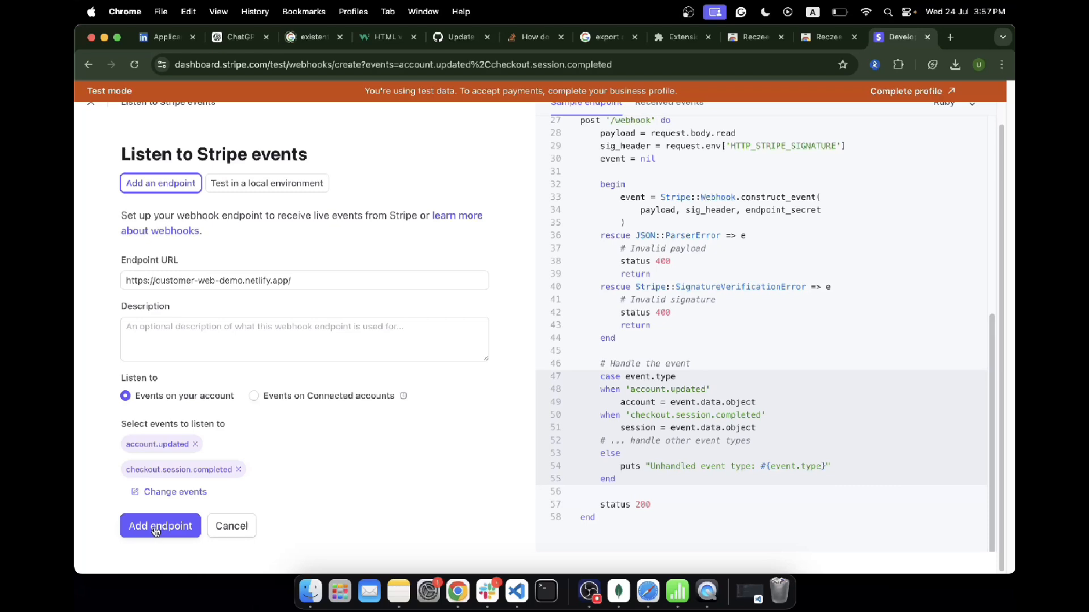
{"action": "left_click", "coordinate": [156, 531]}
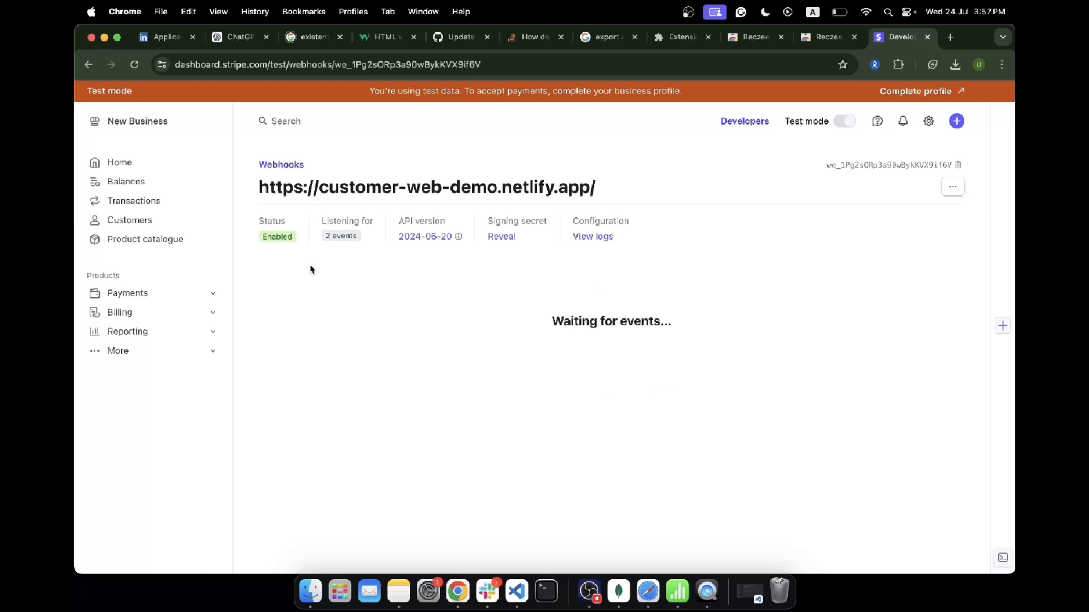
Step: Open the new webhook endpoint from the Webhooks list, then reveal and copy its signing secret
{"action": "left_click", "coordinate": [740, 122]}
{"action": "left_click", "coordinate": [411, 187]}
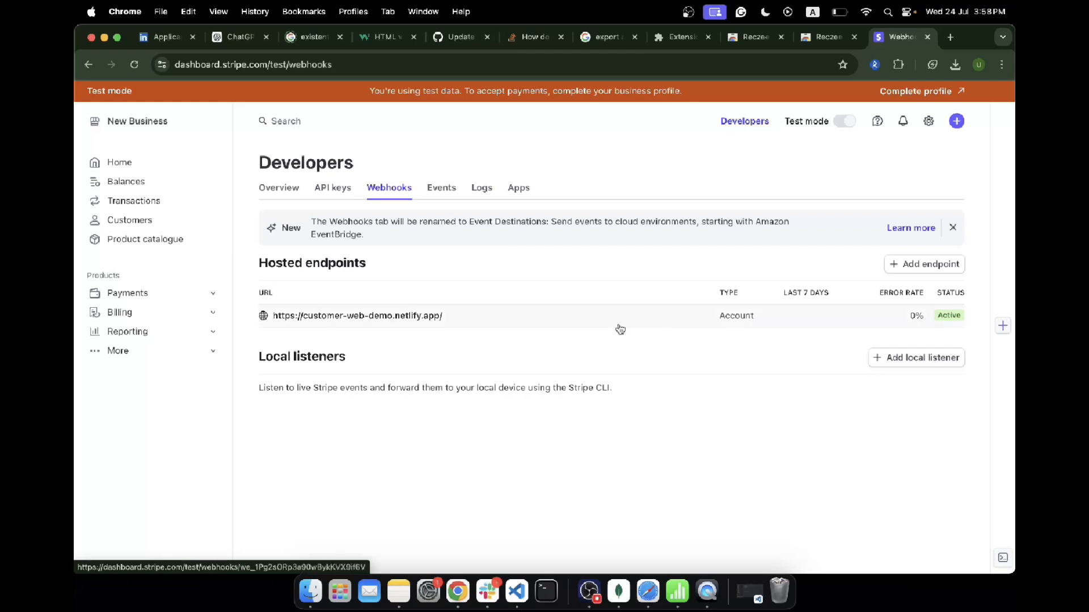
{"action": "left_click", "coordinate": [373, 322]}
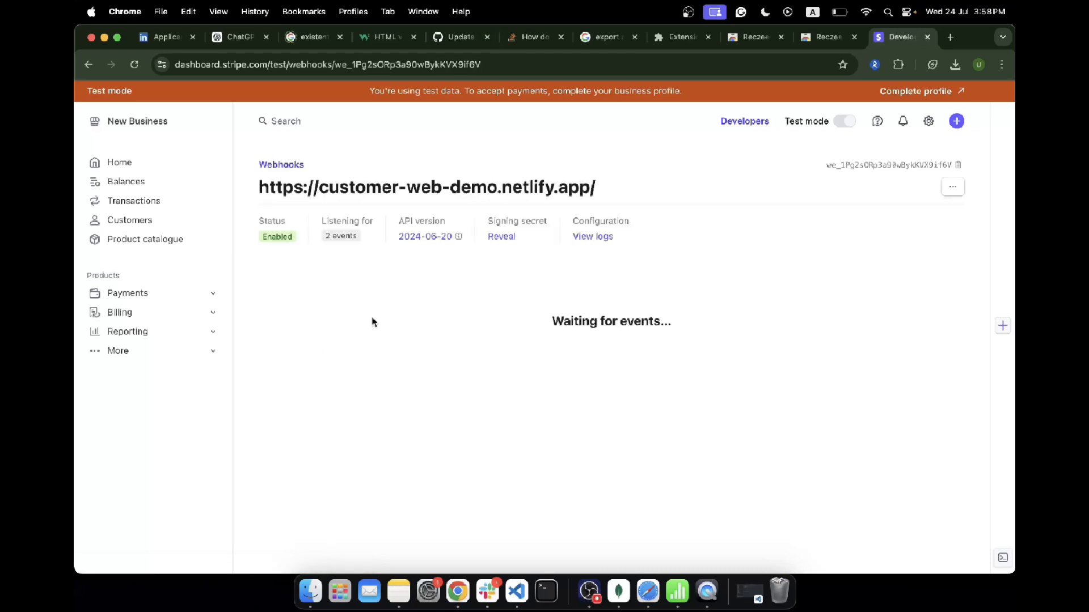
{"action": "left_click", "coordinate": [501, 236]}
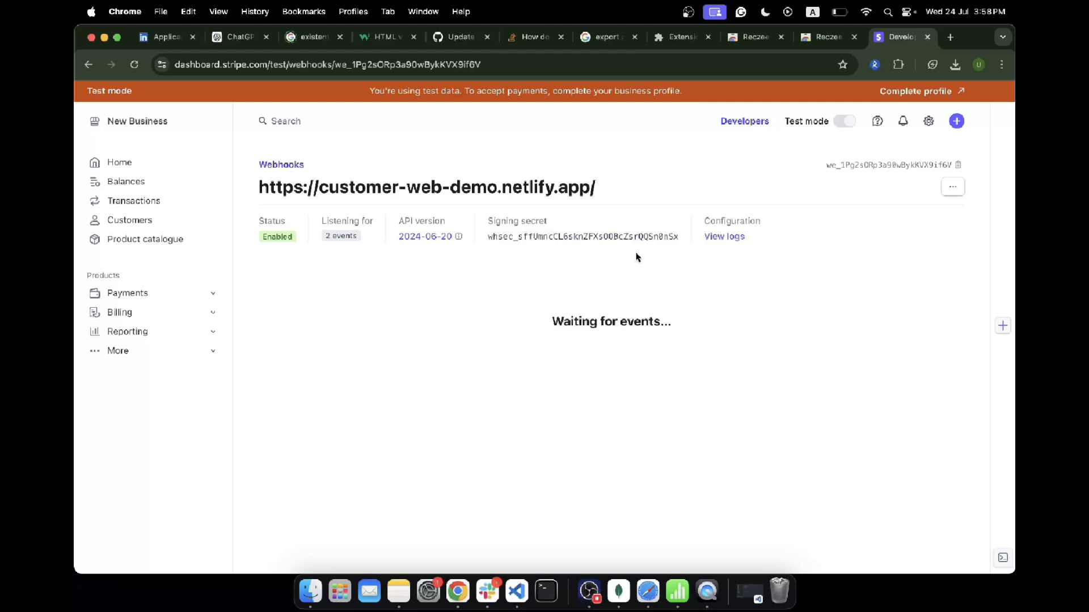
{"action": "left_click_drag", "start_coordinate": [680, 241], "coordinate": [491, 235]}
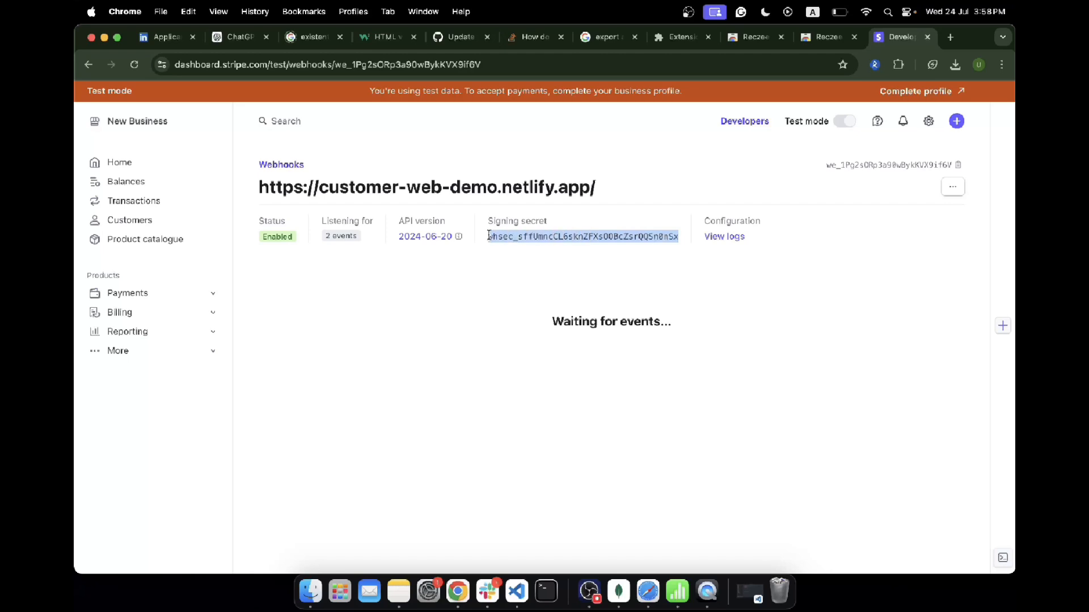
{"action": "key", "text": "super+c"}
Step: Open railway.app in a new tab of the other Chrome window
{"action": "left_click", "coordinate": [955, 40]}
{"action": "type", "text": "railway.app"}
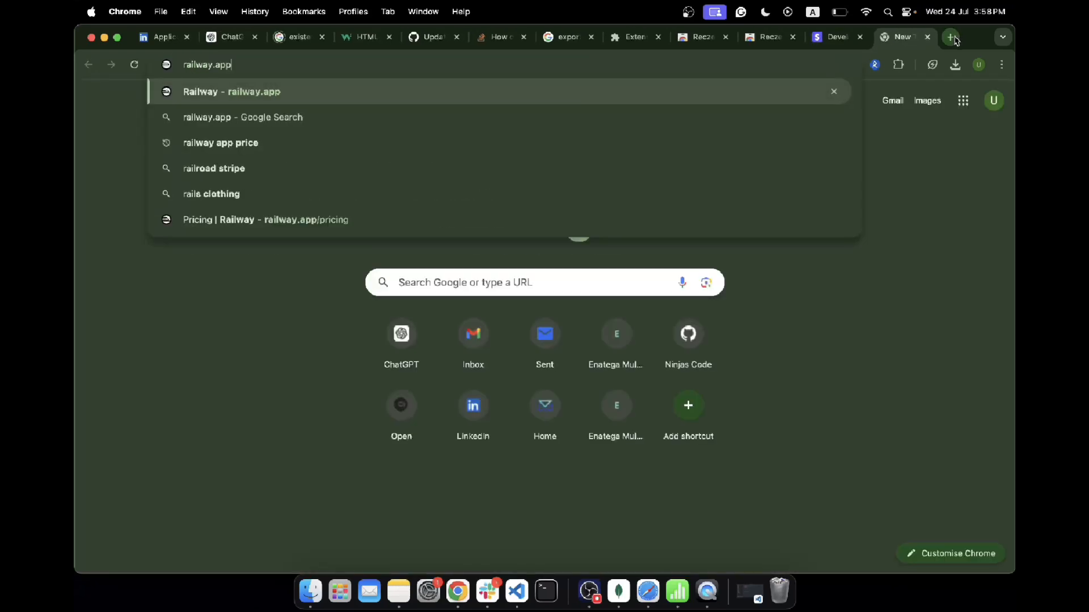
{"action": "key", "text": "Return"}
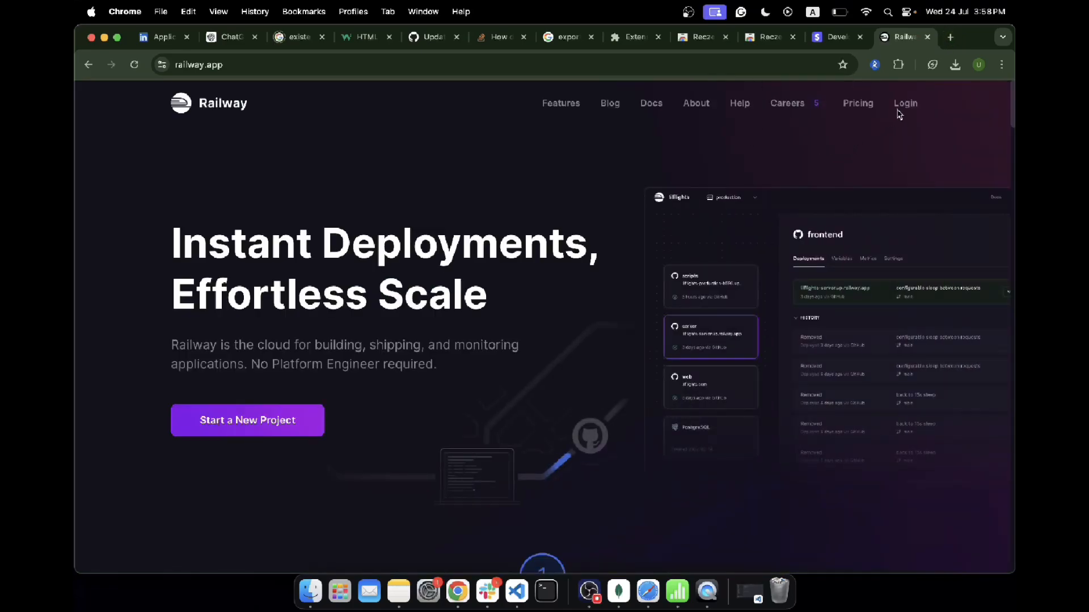
{"action": "key", "text": "ctrl+Right"}
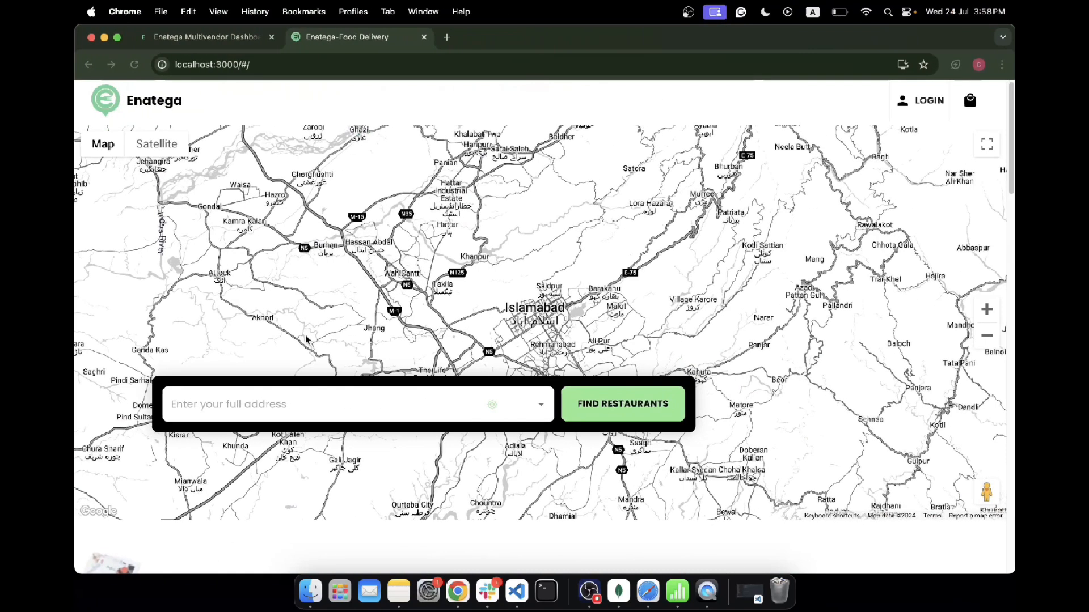
{"action": "left_click", "coordinate": [446, 37]}
{"action": "type", "text": "railway.app"}
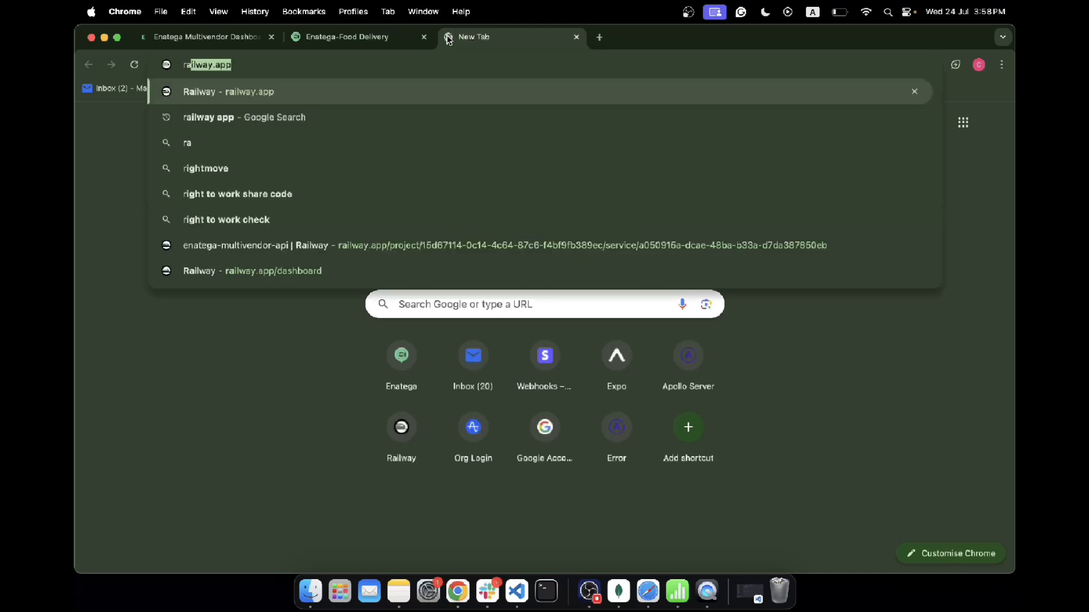
{"action": "key", "text": "Return"}
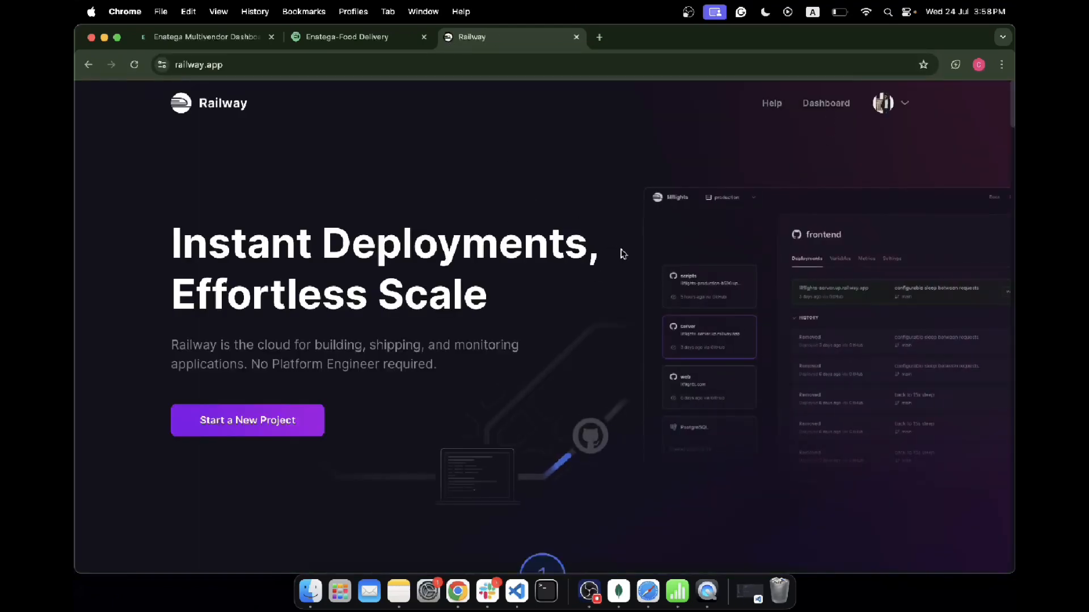
Step: Open the Railway dashboard, the strong-optimism project, and the enatega-multivendor-api service's Variables
{"action": "left_click", "coordinate": [812, 105]}
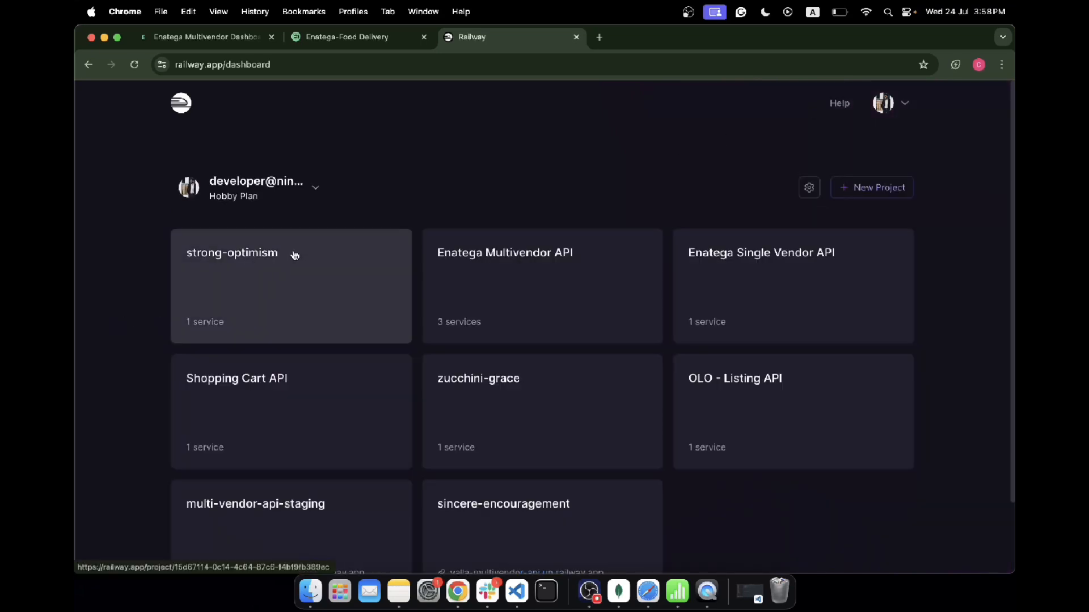
{"action": "left_click", "coordinate": [233, 256]}
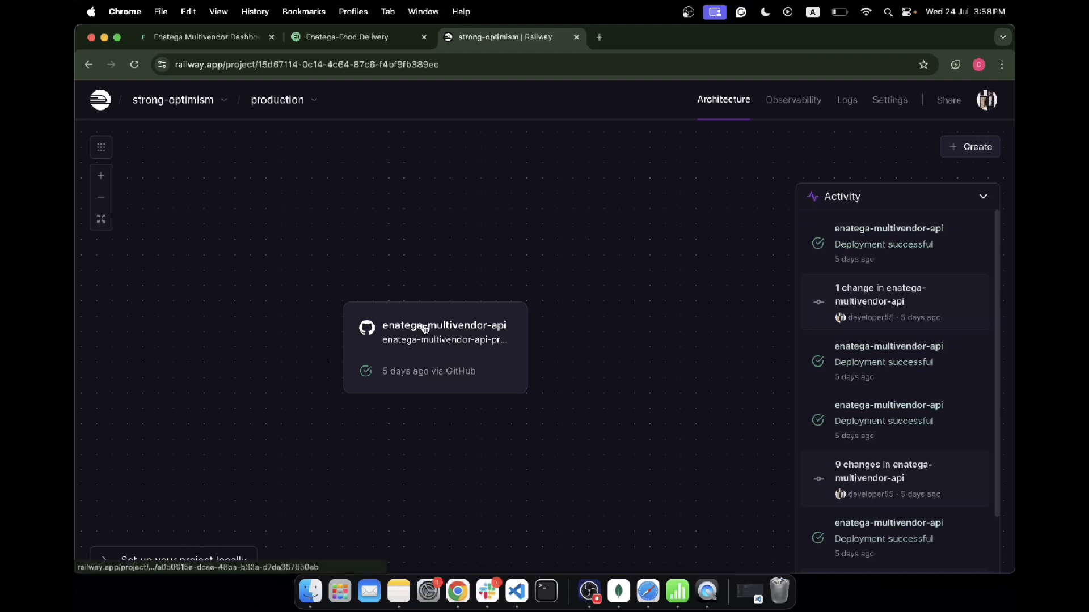
{"action": "left_click", "coordinate": [423, 329]}
{"action": "left_click", "coordinate": [586, 222]}
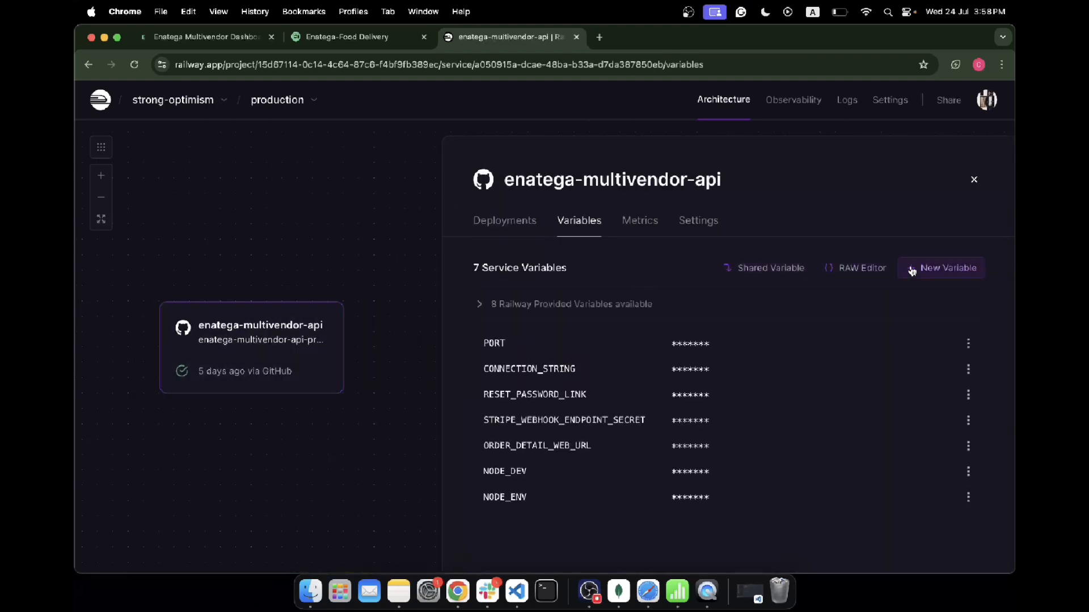
Step: Open the raw variables editor and paste the copied webhook signing secret as the STRIPE_WEBHOOK_ENDPOINT_SECRET value
{"action": "left_click", "coordinate": [851, 269]}
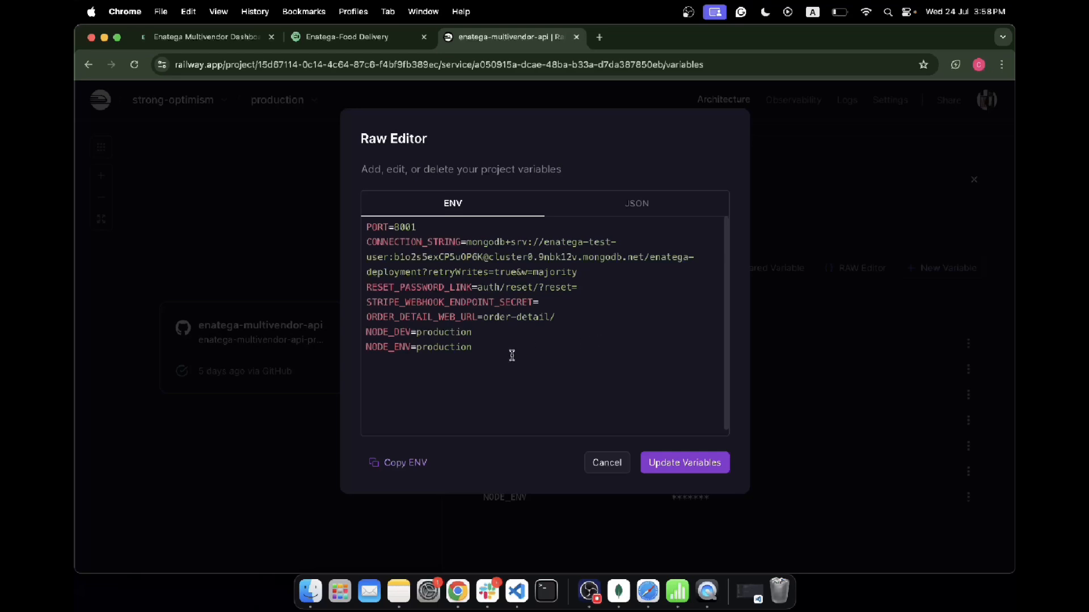
{"action": "left_click", "coordinate": [495, 347]}
{"action": "left_click", "coordinate": [551, 303]}
{"action": "key", "text": "super+v"}
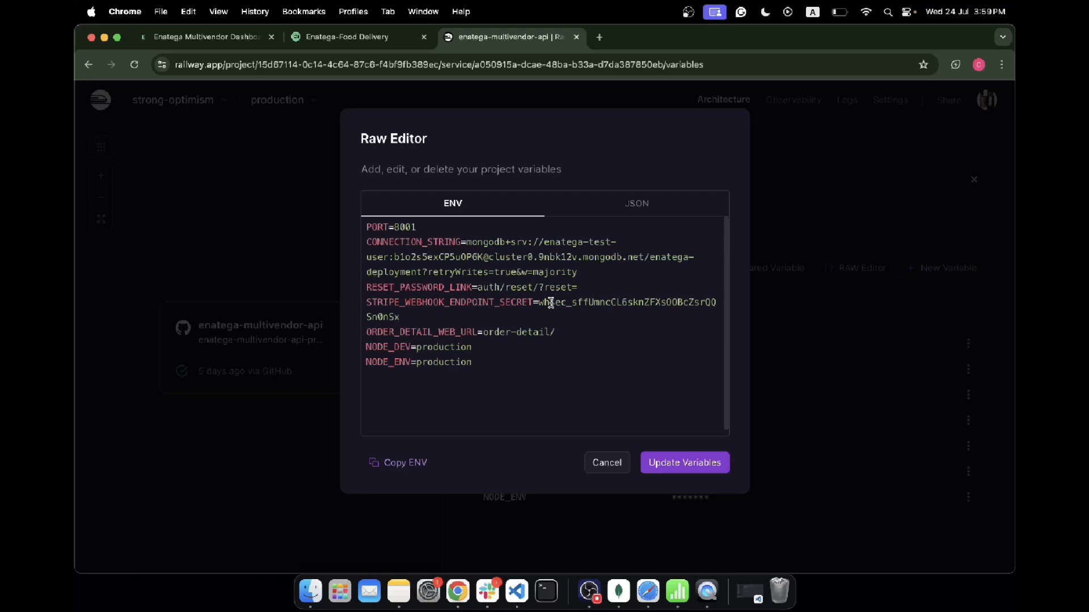
Step: Paste the additional SERVER_URL, DASHBOARD_URL, WEB_URL, SENTRY_DSN, Twilio and FORM_SUBMISSION_EMAIL variables into the raw editor
{"action": "double_click", "coordinate": [421, 301]}
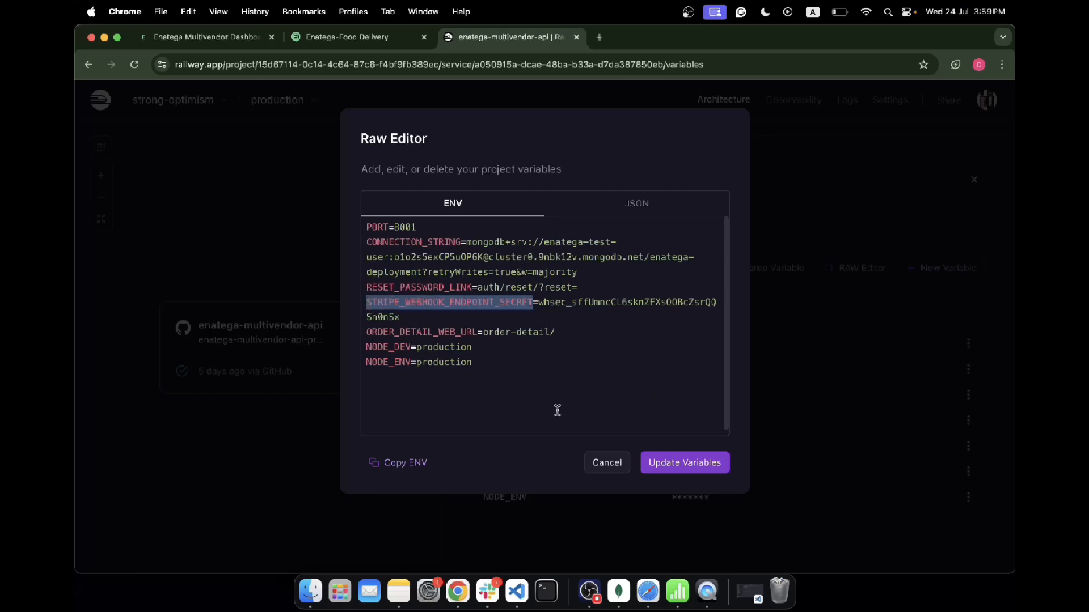
{"action": "left_click", "coordinate": [683, 465]}
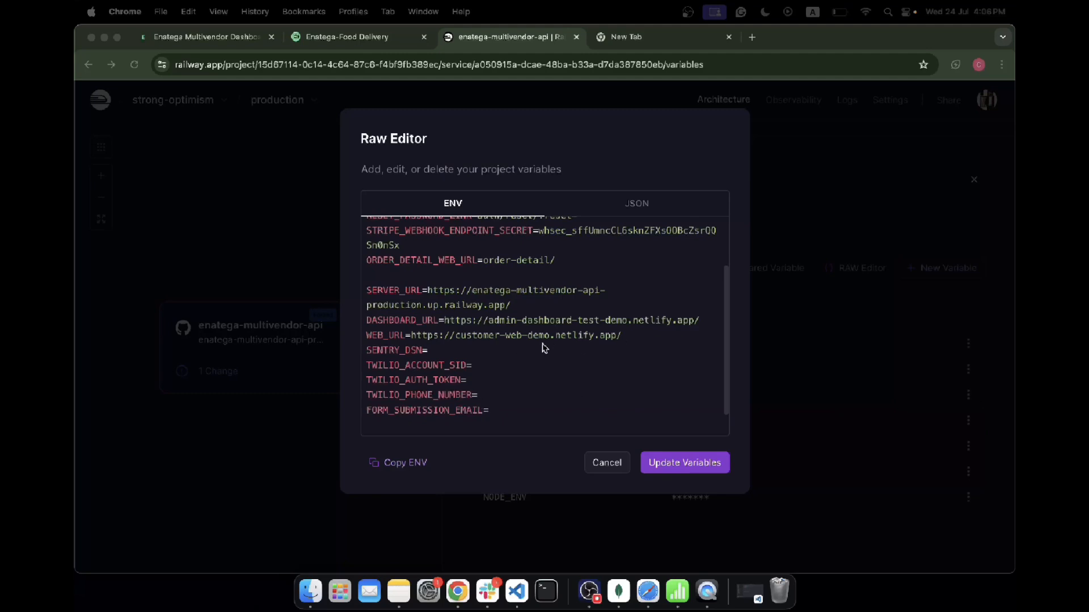
{"action": "key", "text": "super+v"}
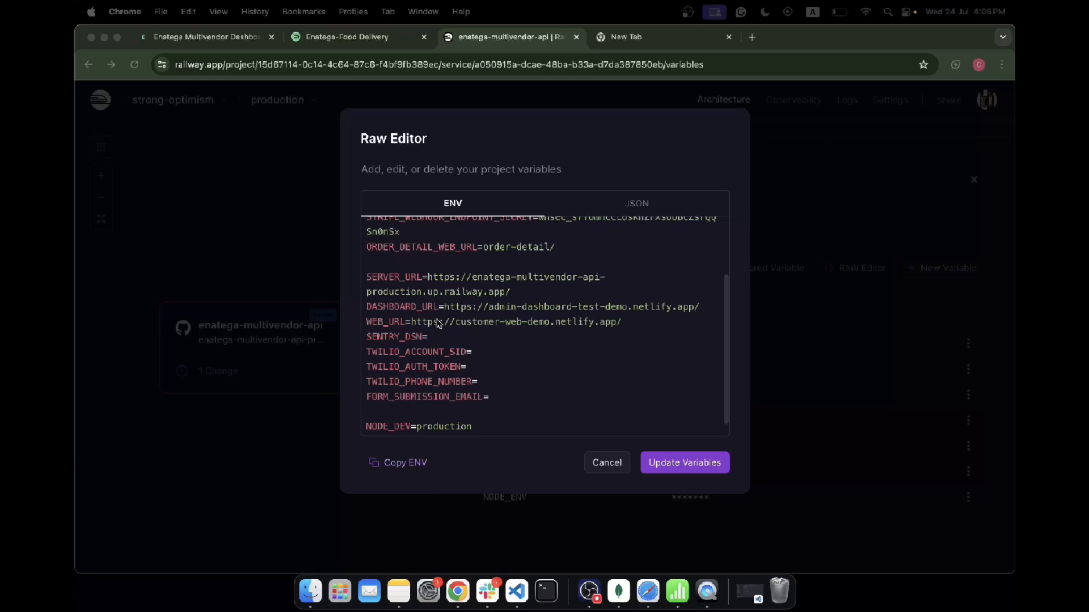
Step: Review the pasted SERVER_URL, DASHBOARD_URL, WEB_URL, SENTRY_DSN and Twilio entries in the raw editor
{"action": "double_click", "coordinate": [393, 278]}
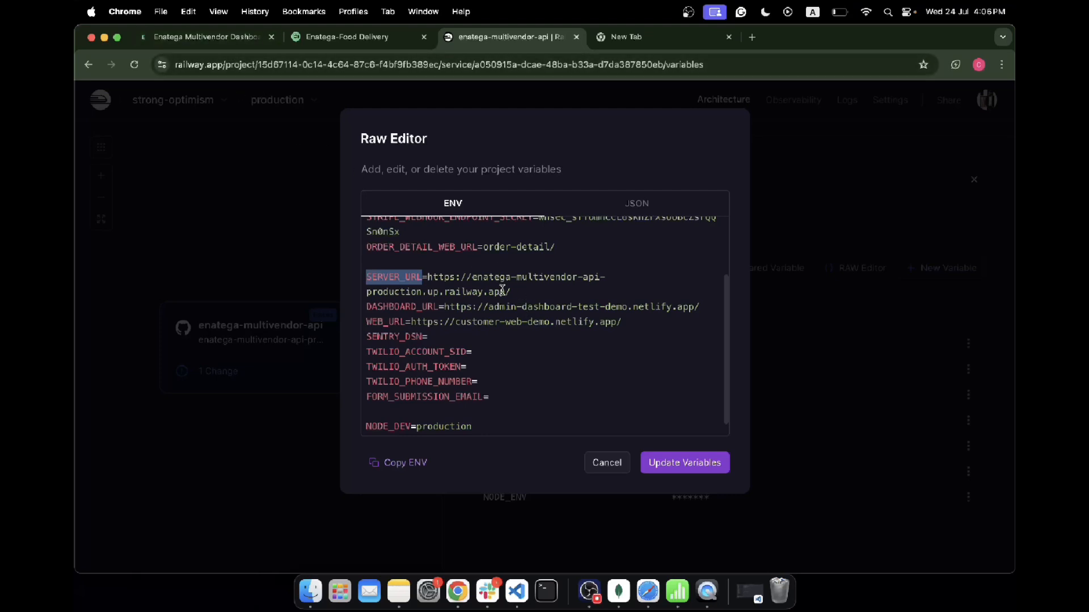
{"action": "left_click_drag", "start_coordinate": [511, 291], "coordinate": [428, 278]}
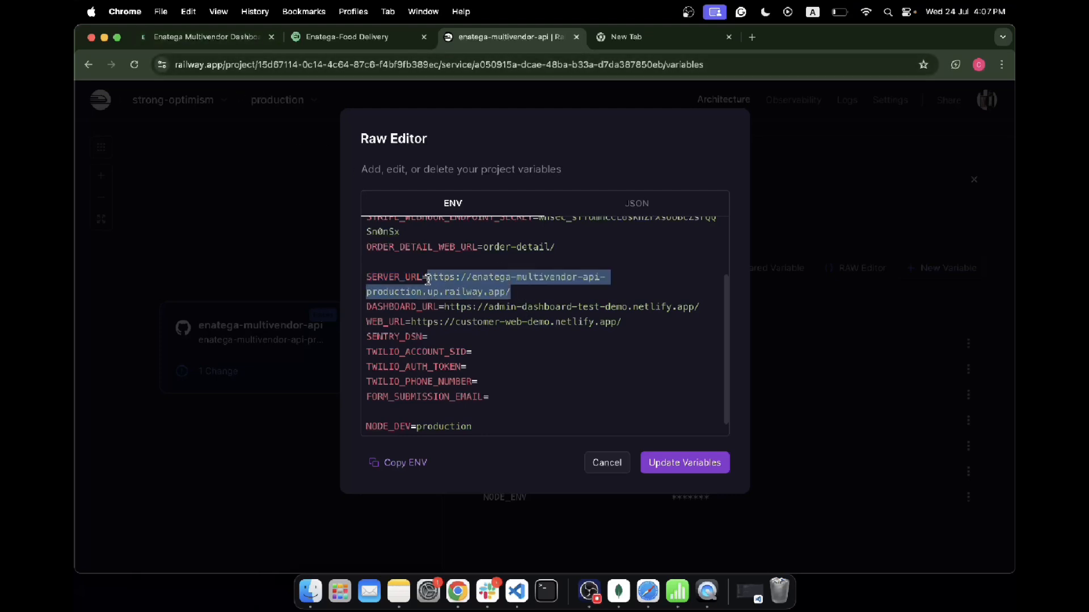
{"action": "double_click", "coordinate": [410, 308]}
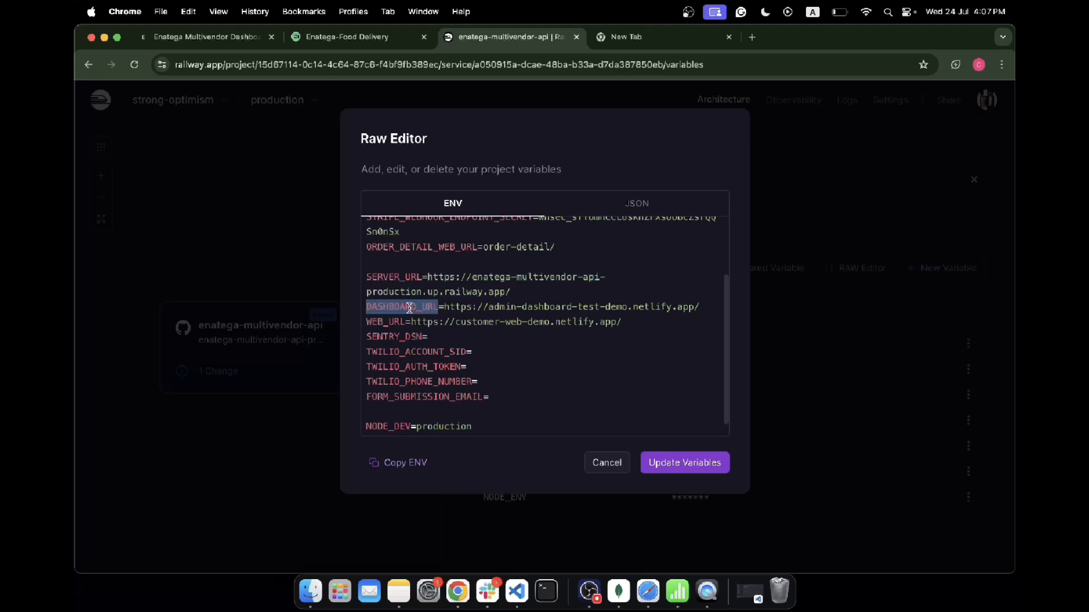
{"action": "left_click", "coordinate": [384, 322]}
{"action": "double_click", "coordinate": [384, 323]}
{"action": "left_click_drag", "start_coordinate": [632, 323], "coordinate": [413, 322]}
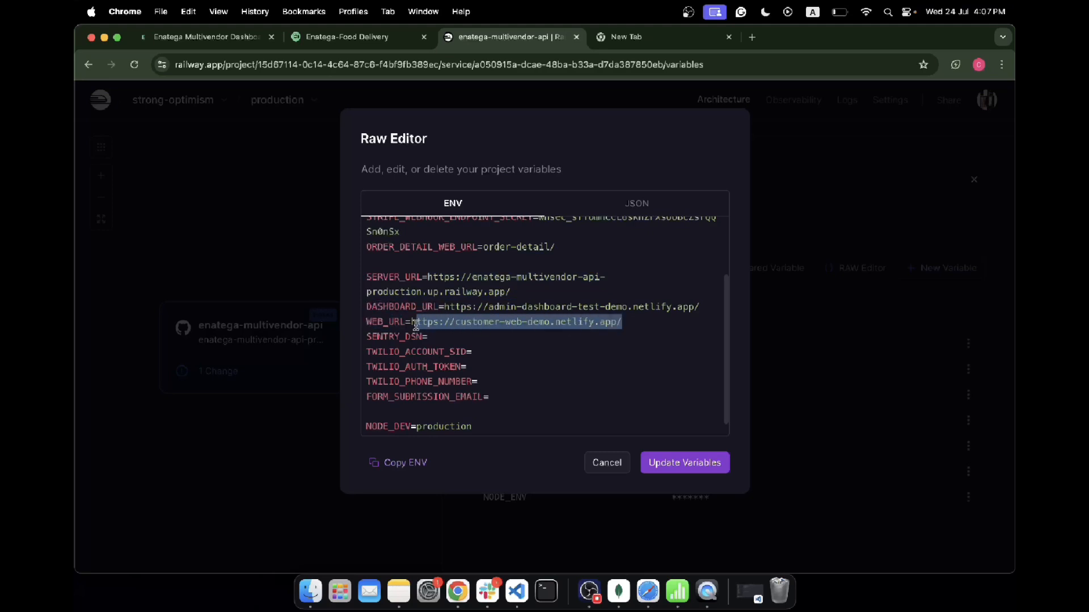
{"action": "left_click", "coordinate": [701, 306]}
{"action": "left_click_drag", "start_coordinate": [702, 307], "coordinate": [452, 306]}
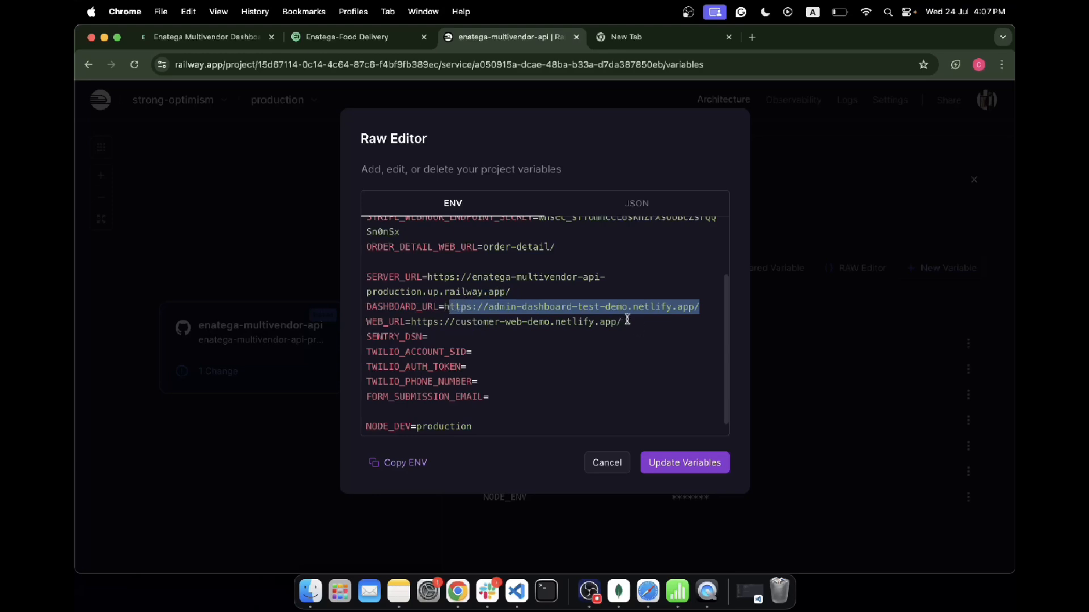
{"action": "left_click_drag", "start_coordinate": [626, 321], "coordinate": [410, 322]}
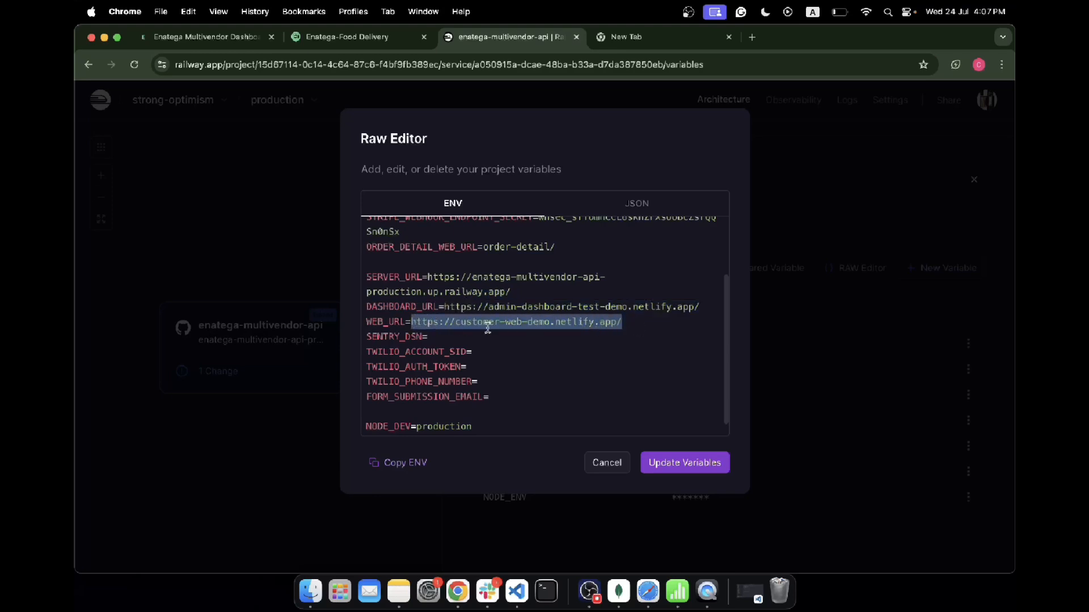
{"action": "double_click", "coordinate": [393, 335]}
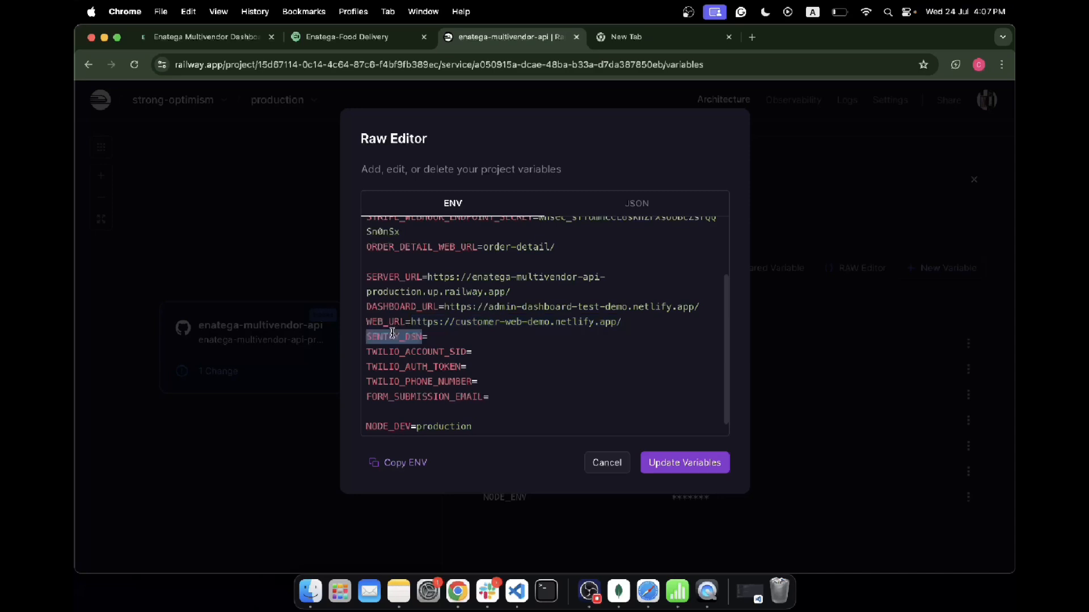
{"action": "left_click", "coordinate": [438, 331]}
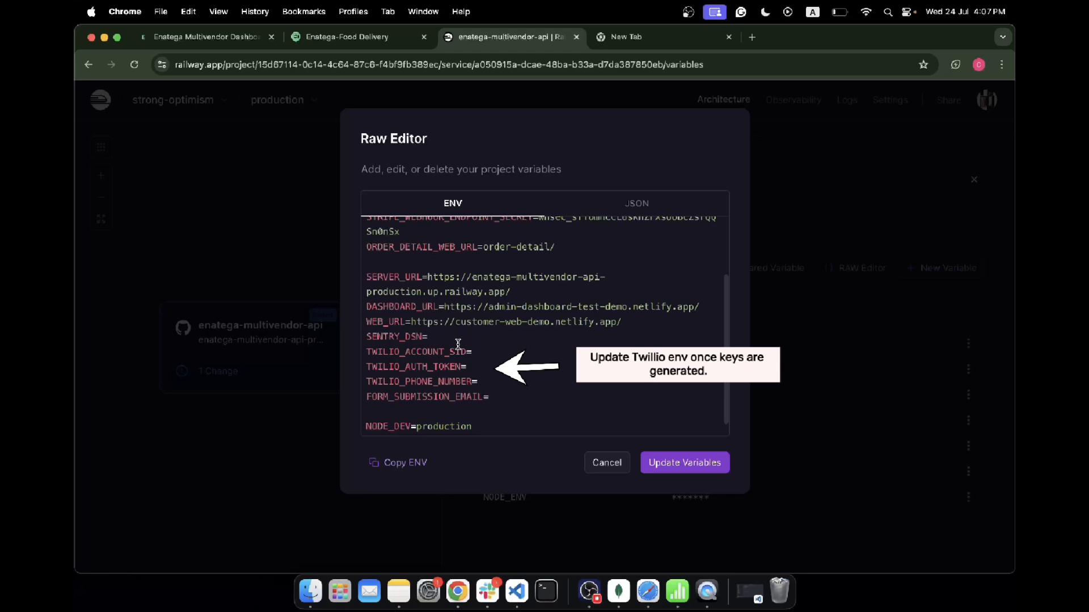
{"action": "left_click_drag", "start_coordinate": [477, 381], "coordinate": [369, 352]}
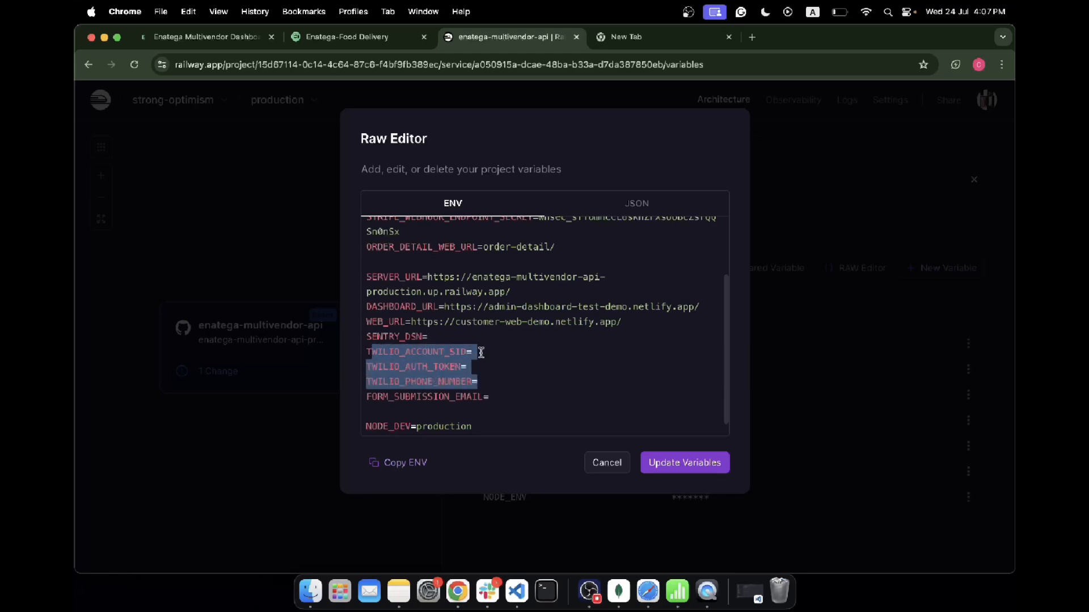
{"action": "left_click", "coordinate": [503, 392]}
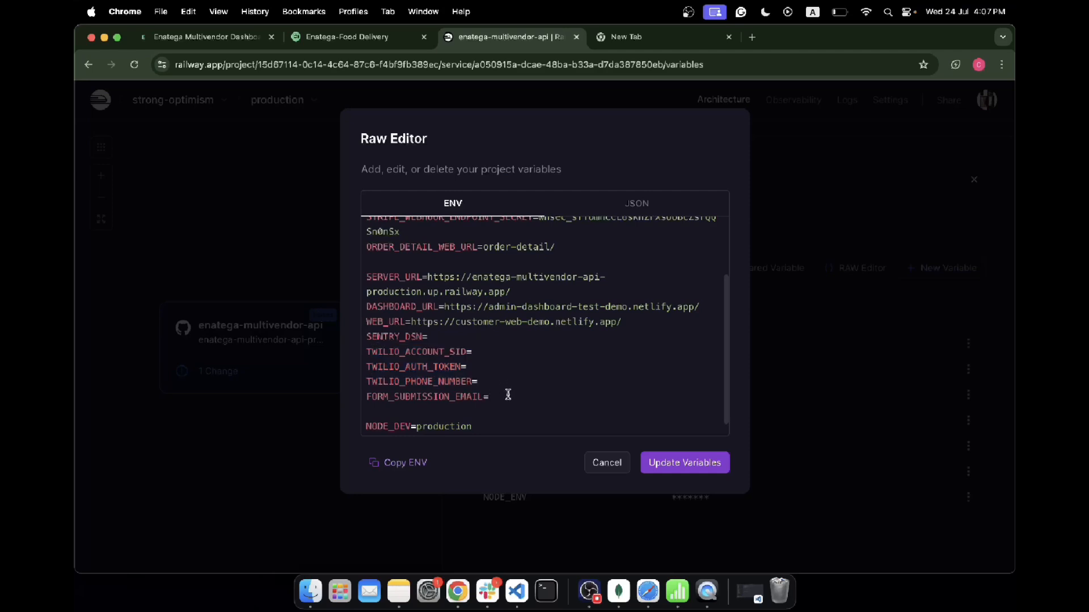
{"action": "scroll", "coordinate": [493, 352], "scroll_direction": "up", "scroll_amount": 3}
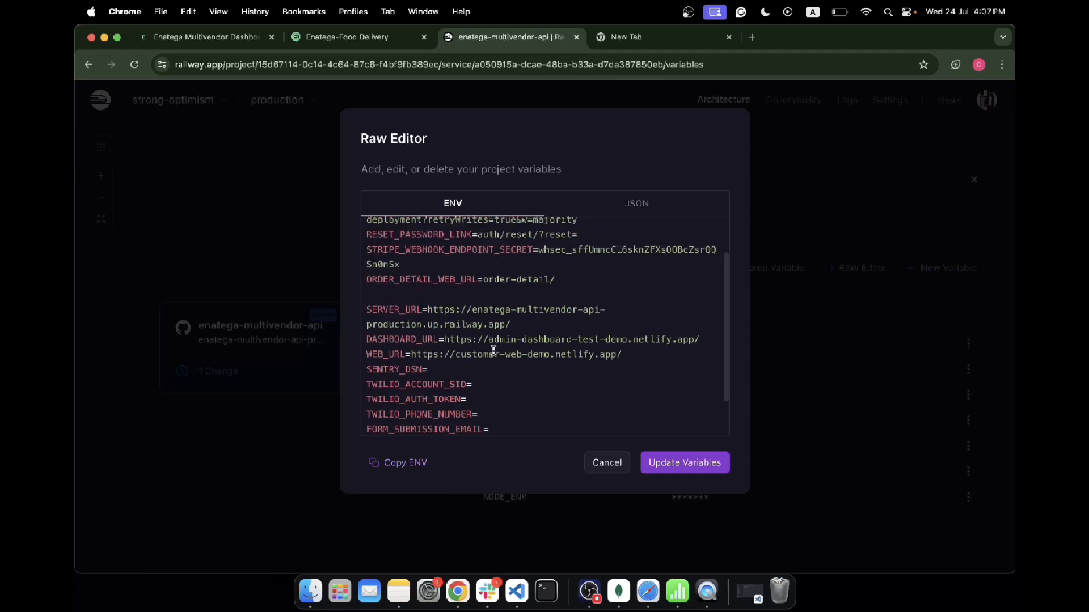
{"action": "scroll", "coordinate": [493, 351], "scroll_direction": "down", "scroll_amount": 3}
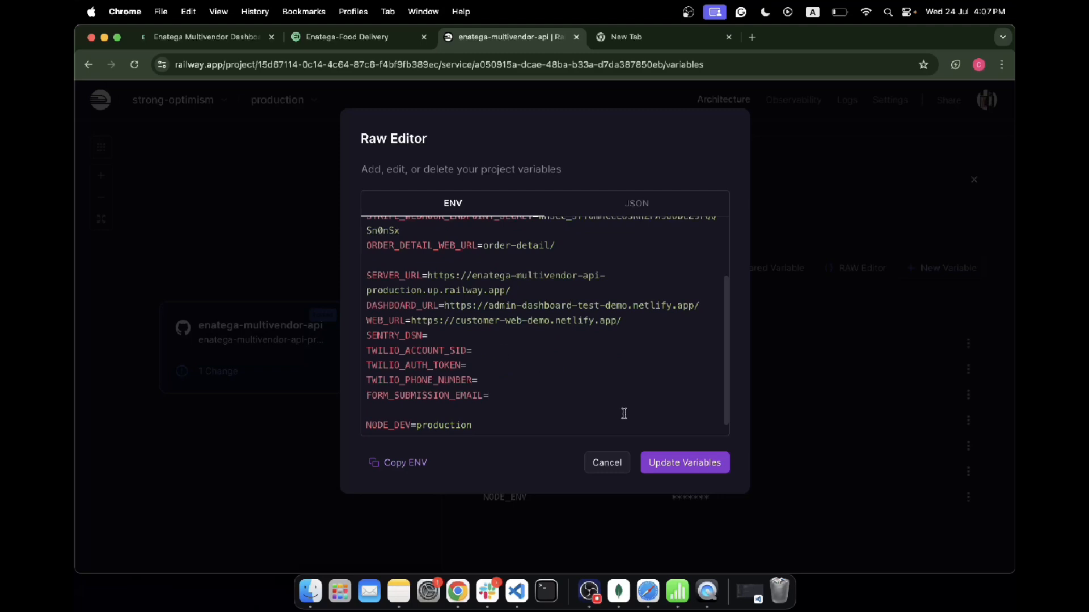
Step: Save the updated variables and deploy the staged changes to the service
{"action": "left_click", "coordinate": [681, 464]}
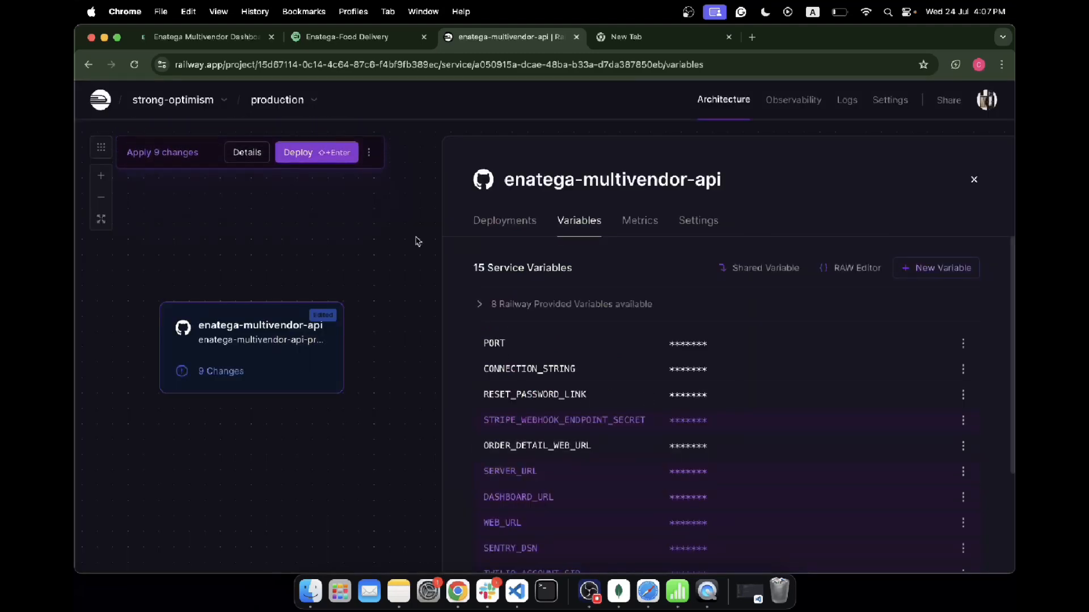
{"action": "left_click", "coordinate": [301, 155]}
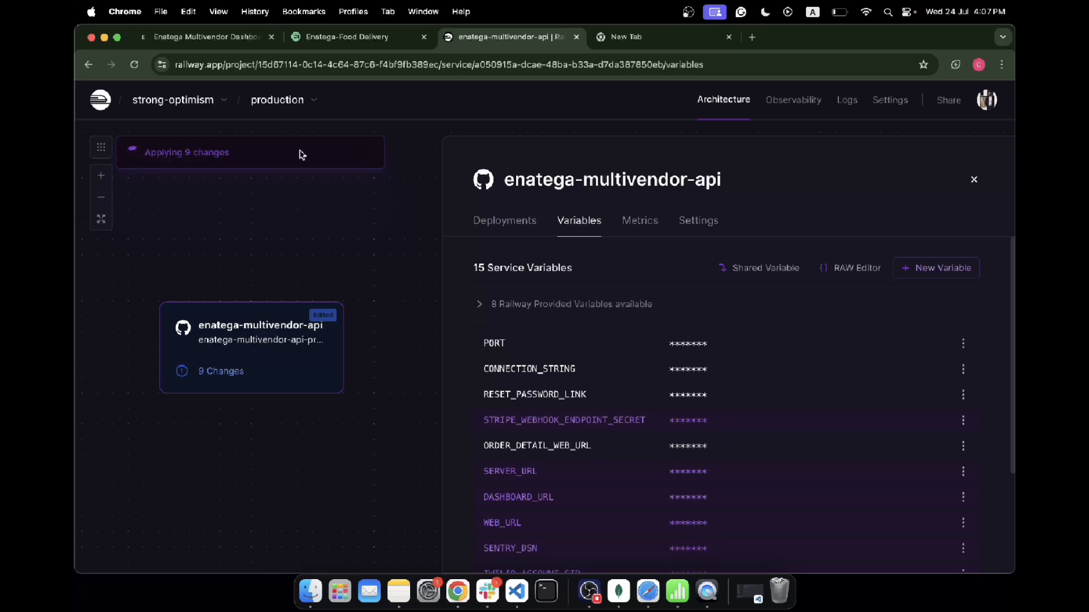